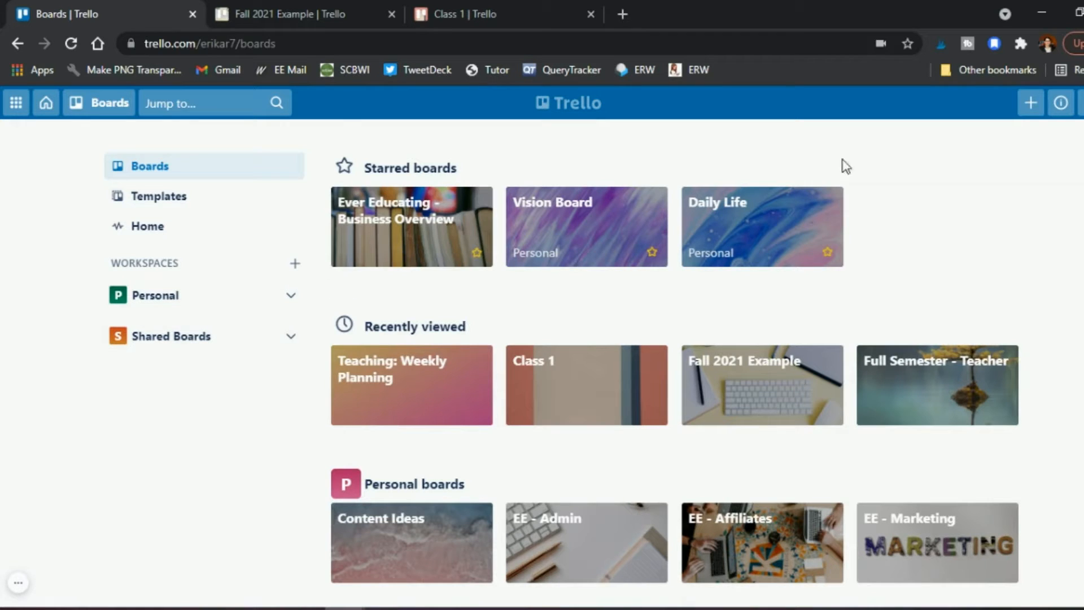
- Create a new board titled ENC 1101 in the Personal workspace
click(1030, 104)
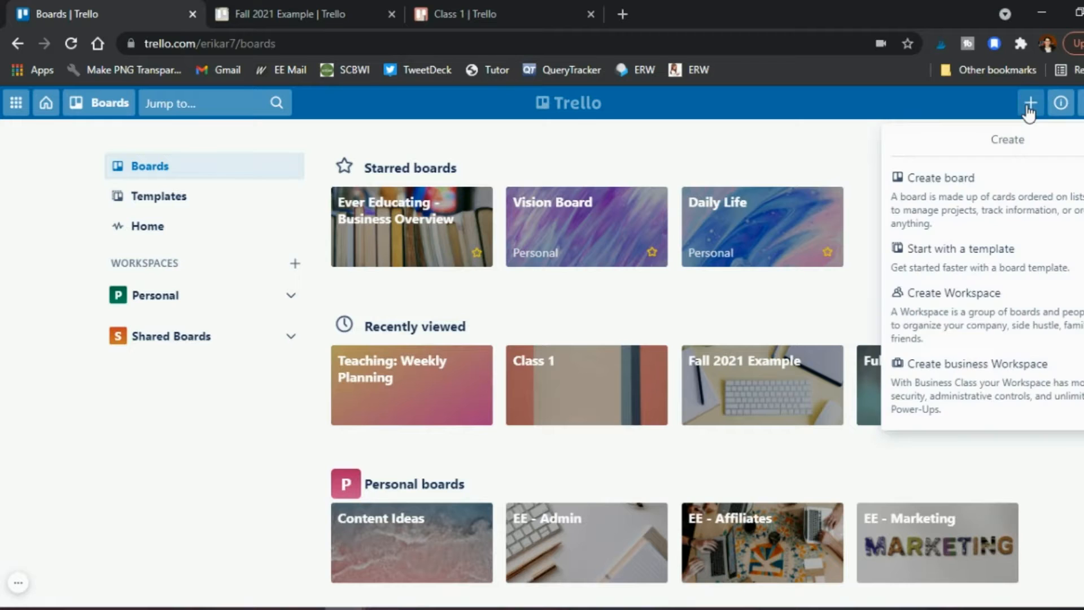
click(977, 213)
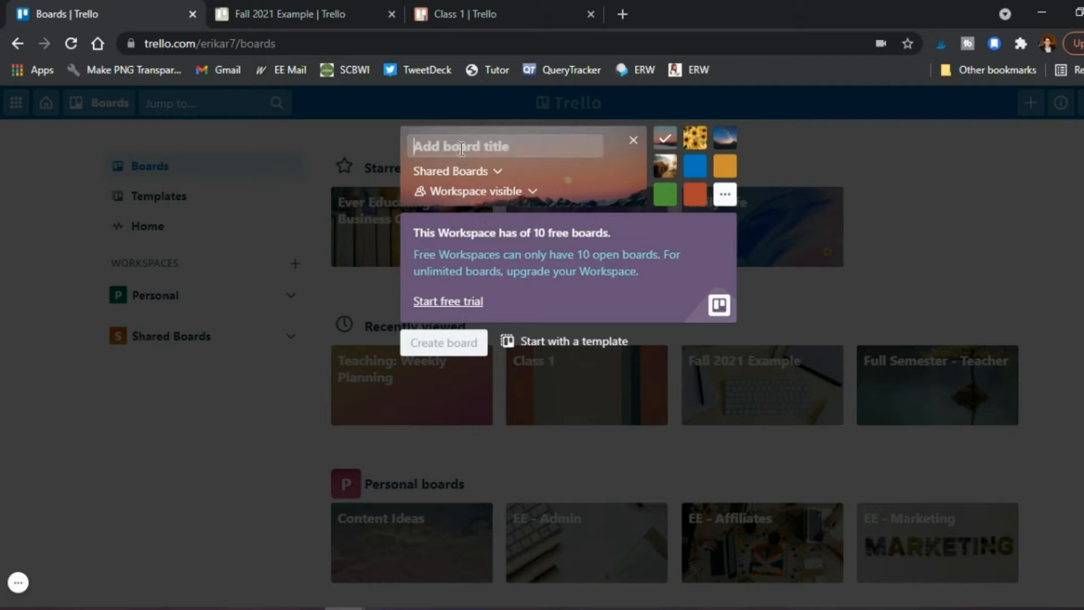
text(ENC 1101)
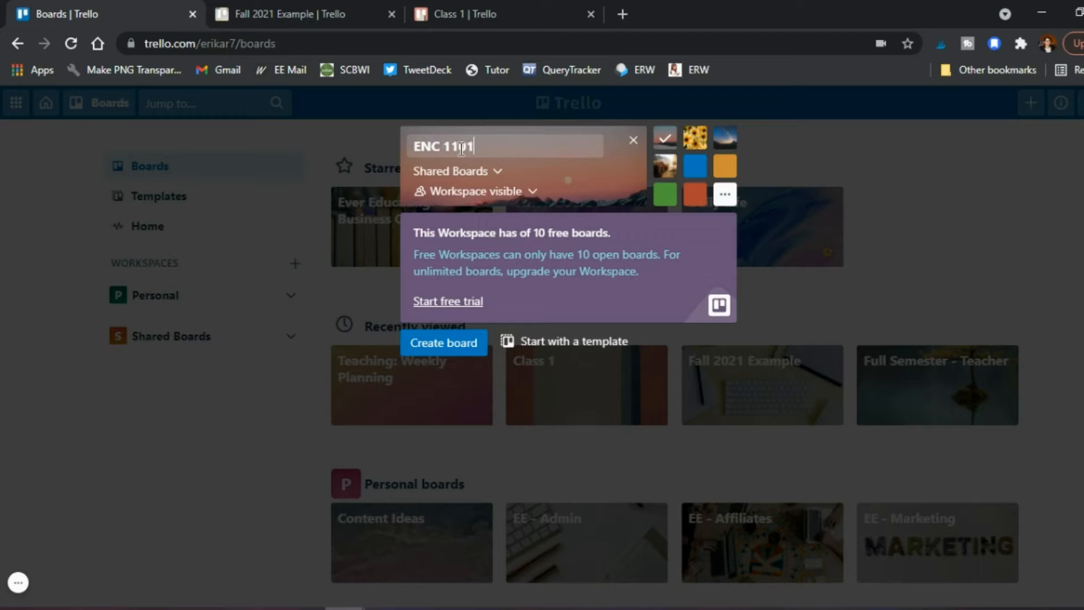
click(479, 177)
click(459, 210)
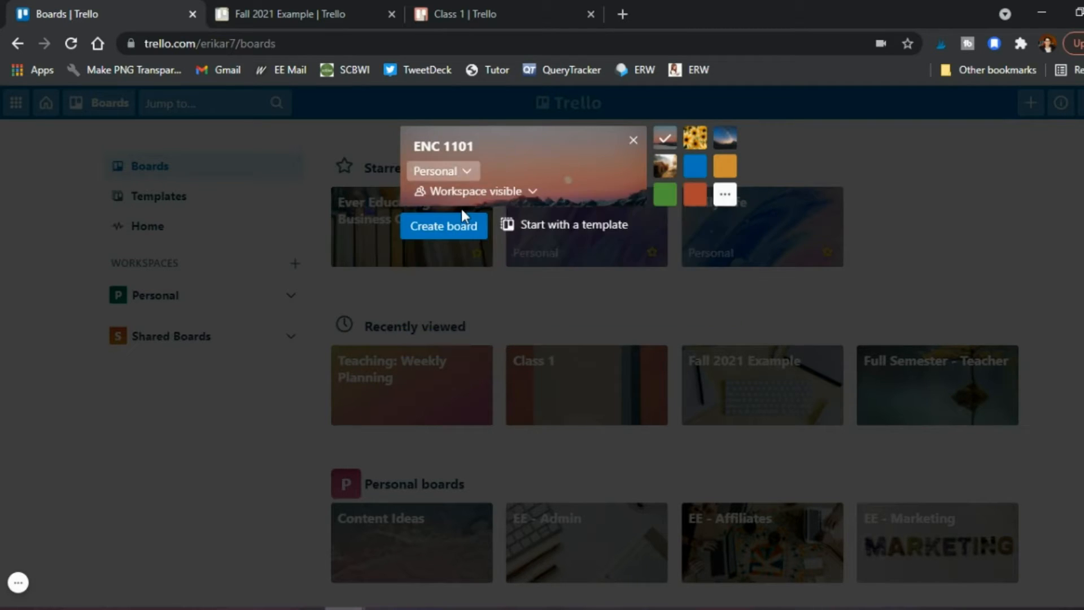
click(459, 239)
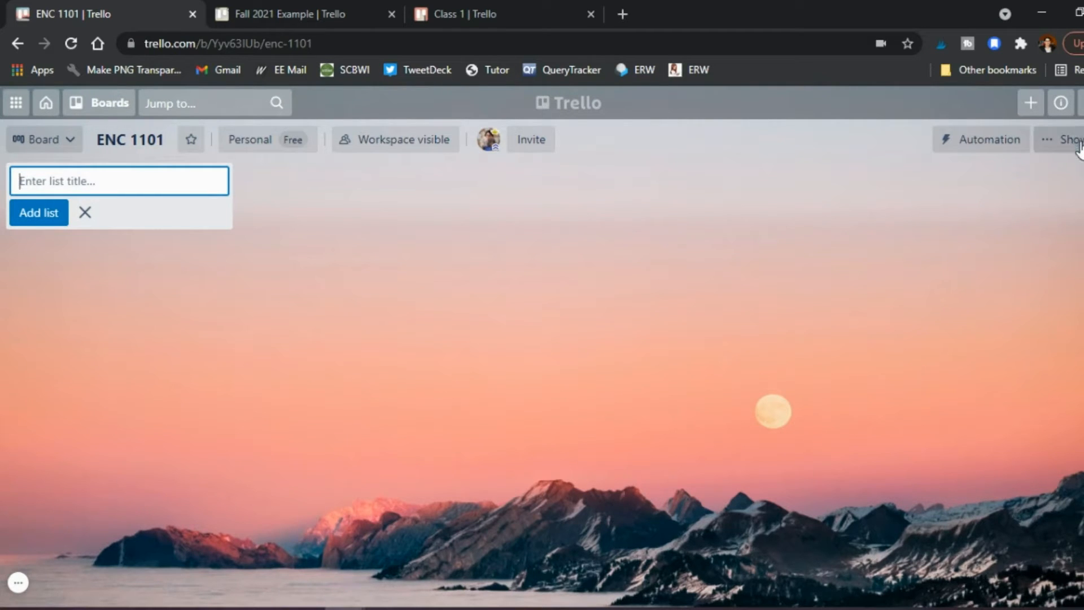
- Look at the background options available for the ENC 1101 board
click(1061, 139)
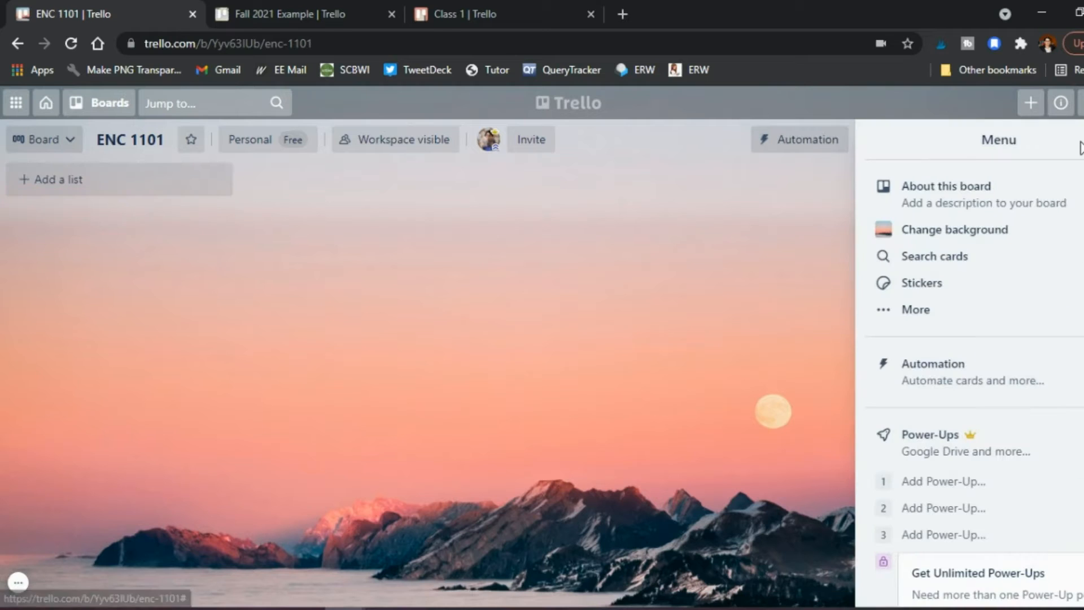
click(946, 231)
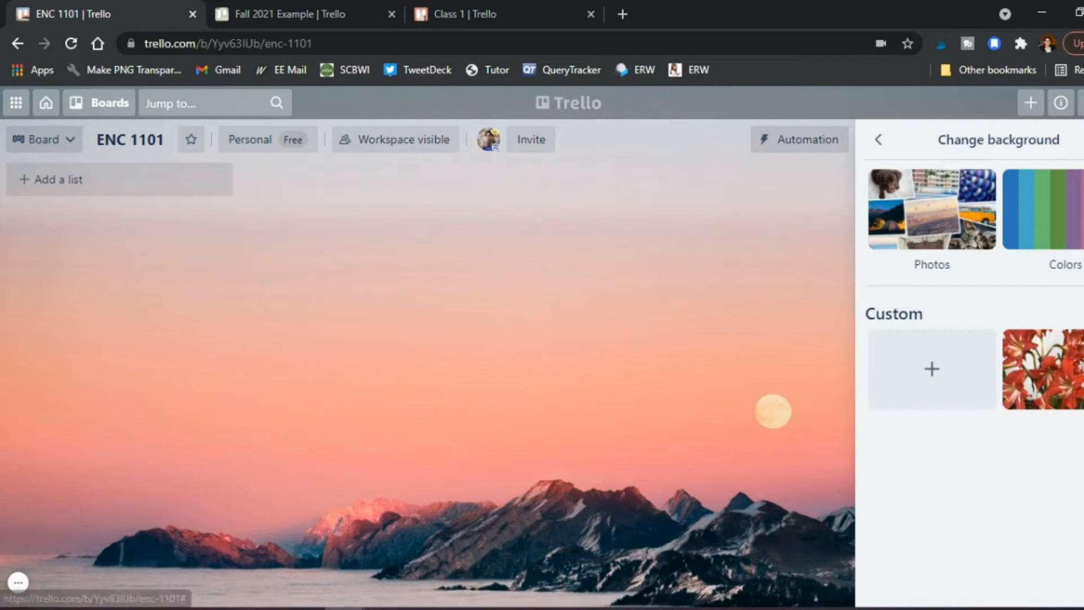
click(1083, 140)
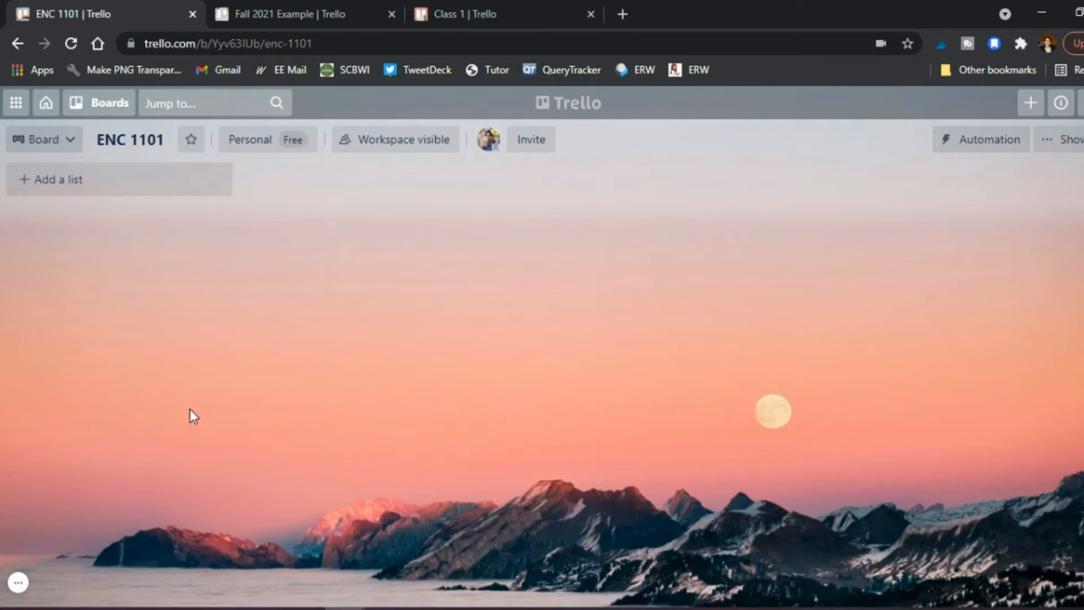
- Add two lists to the board, titled Major Assignments and Week 1
click(92, 194)
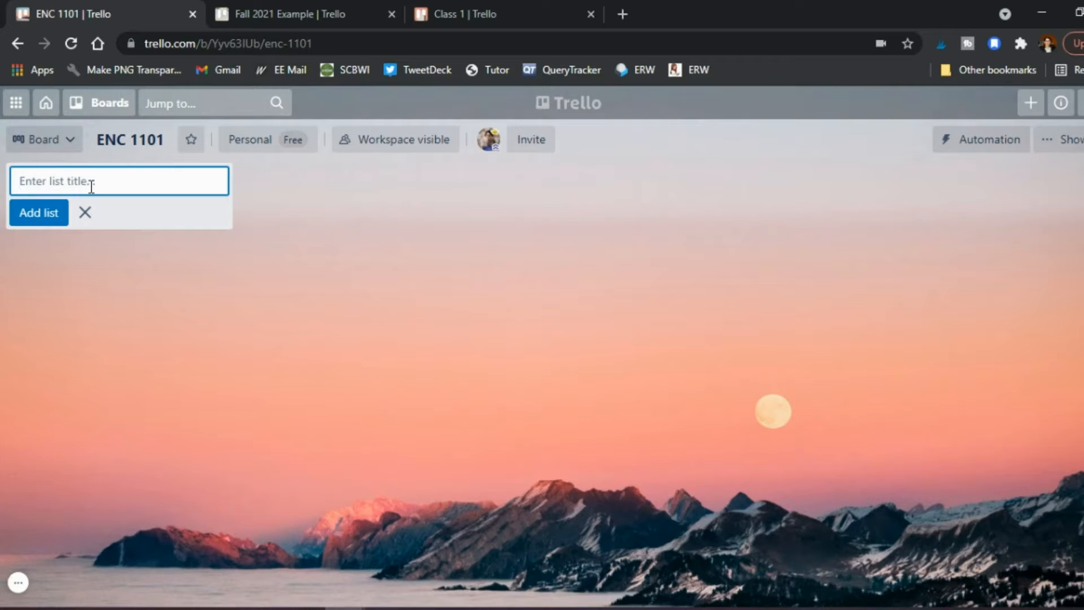
text(Major Assignments)
key(Return)
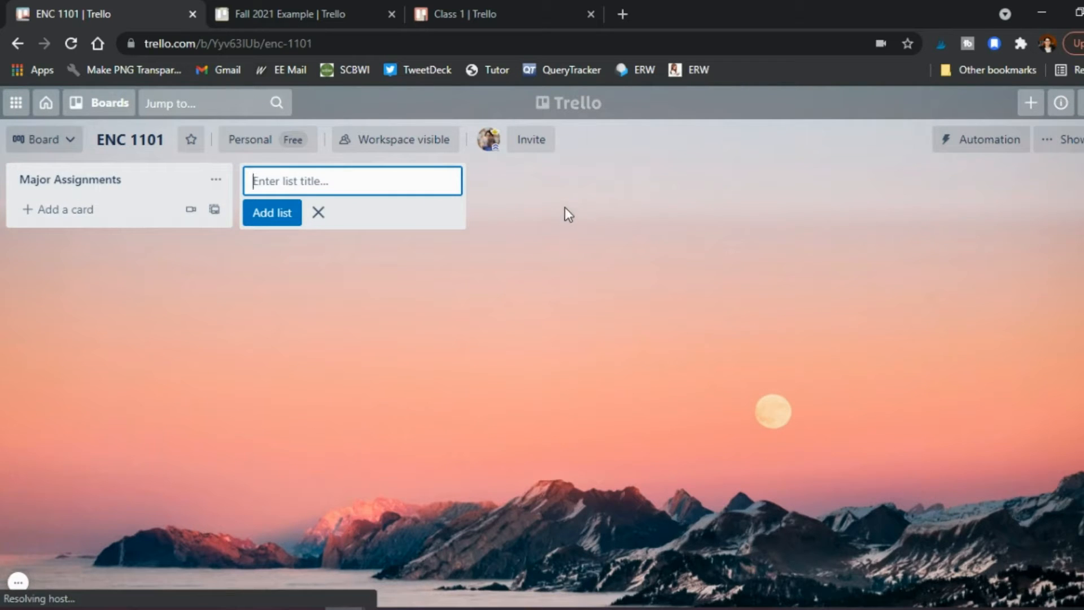
text(Week 1)
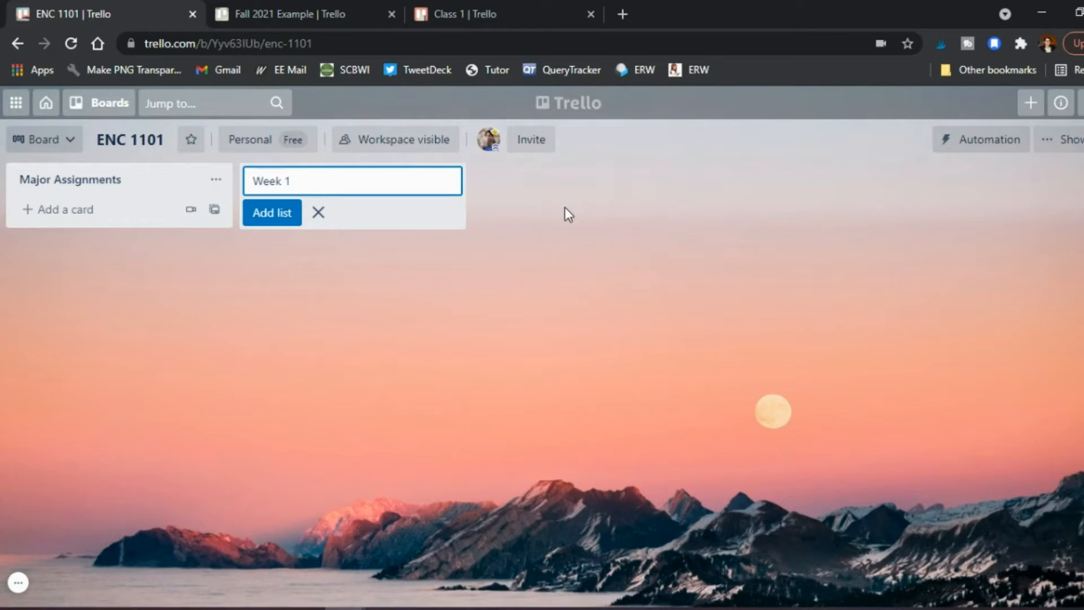
key(Return)
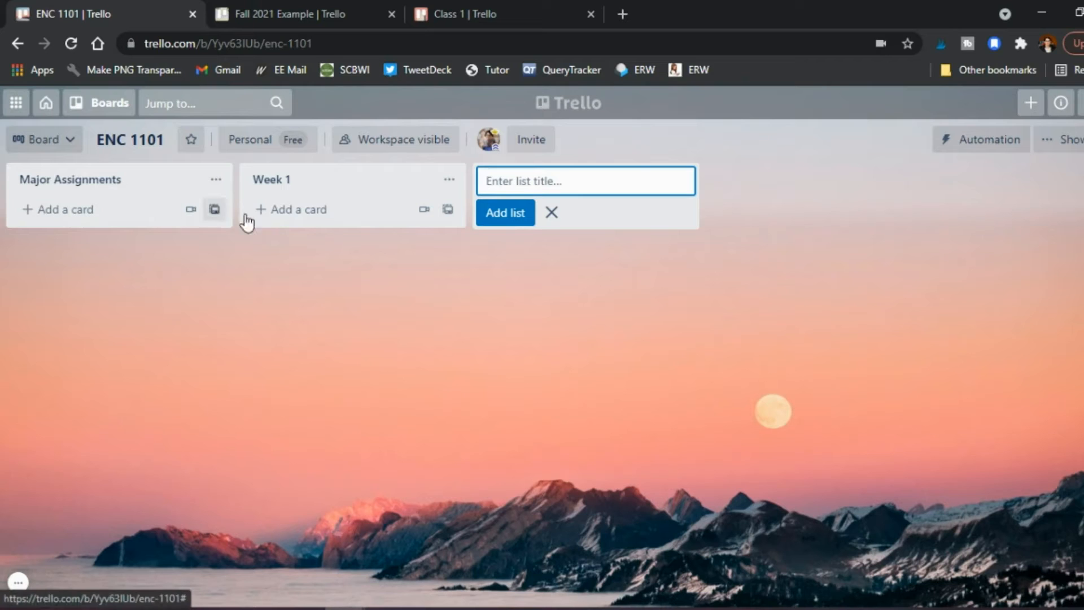
- Add the cards Writer Autobiography and Paper 1 to the Major Assignments list
click(84, 218)
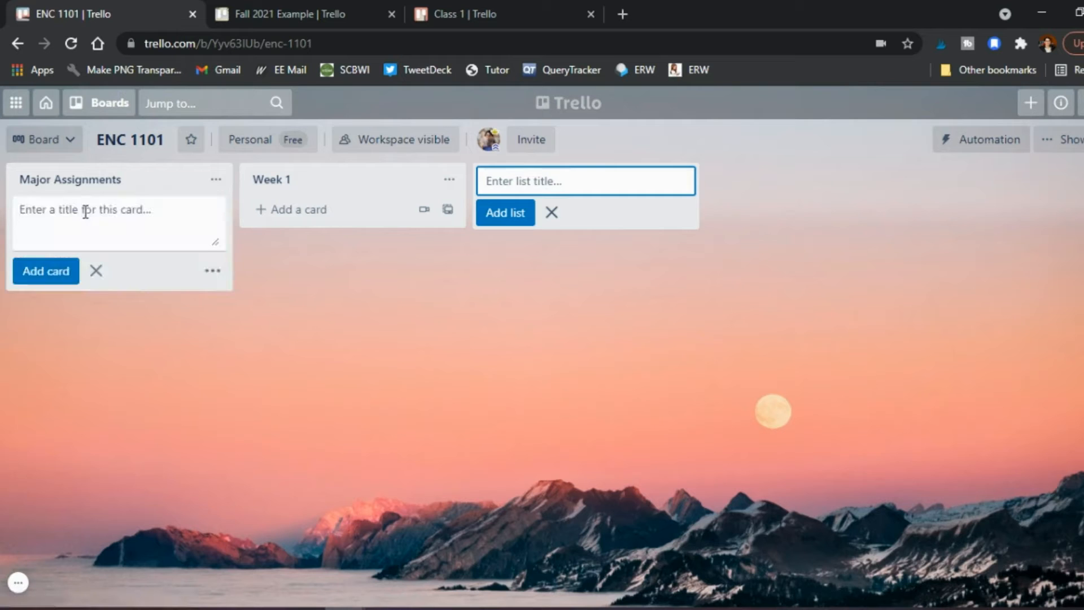
text(W)
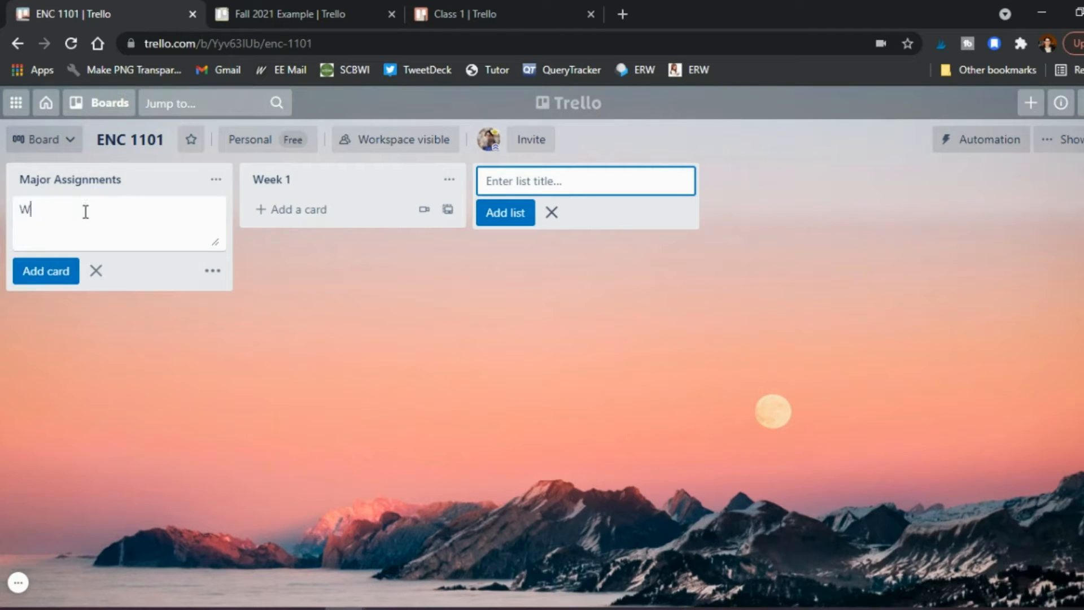
text(riter Autobiography)
key(Return)
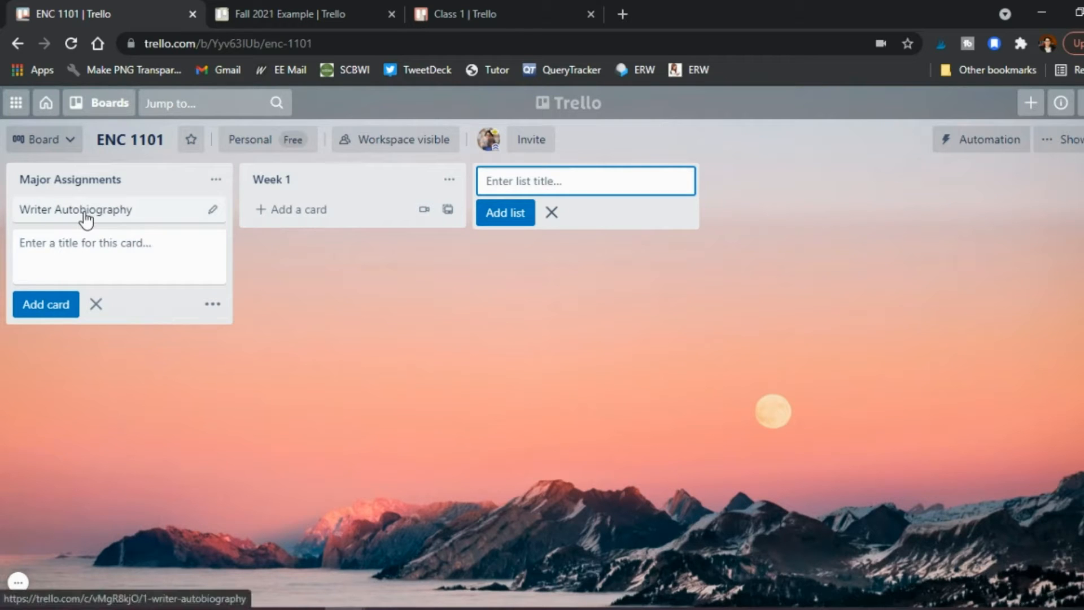
text(Paper 1)
key(Return)
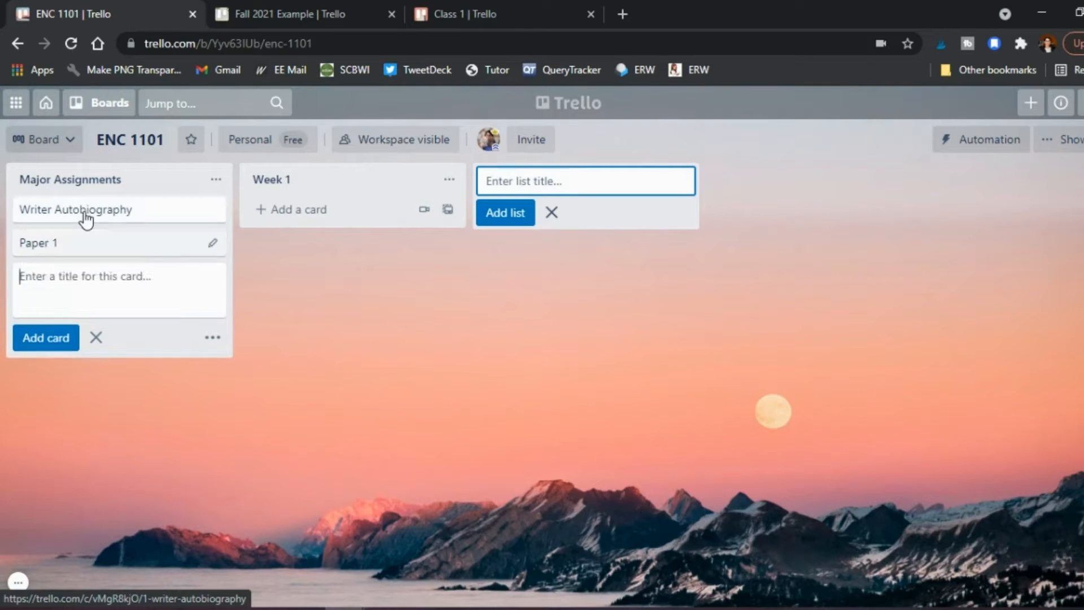
- Add the cards Paper 2 and Paper 3 below Paper 1 in the Major Assignments list
text(Paper 2)
key(Return)
text(Papre 3)
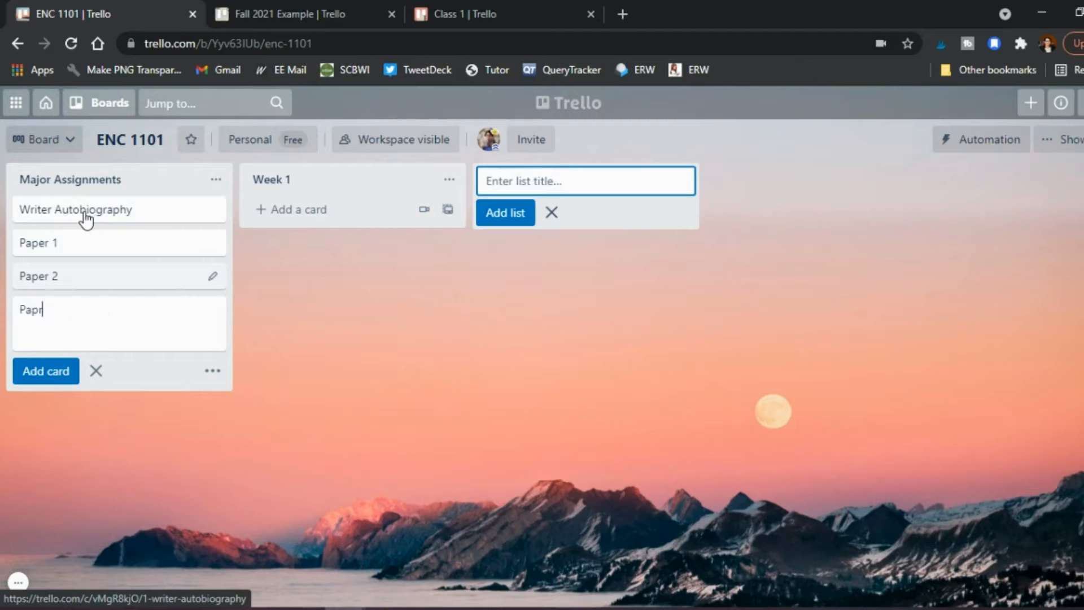
key(BackSpace)
key(BackSpace)
key(BackSpace)
text(er)
key(BackSpace)
key(BackSpace)
key(BackSpace)
text(er 3)
key(Return)
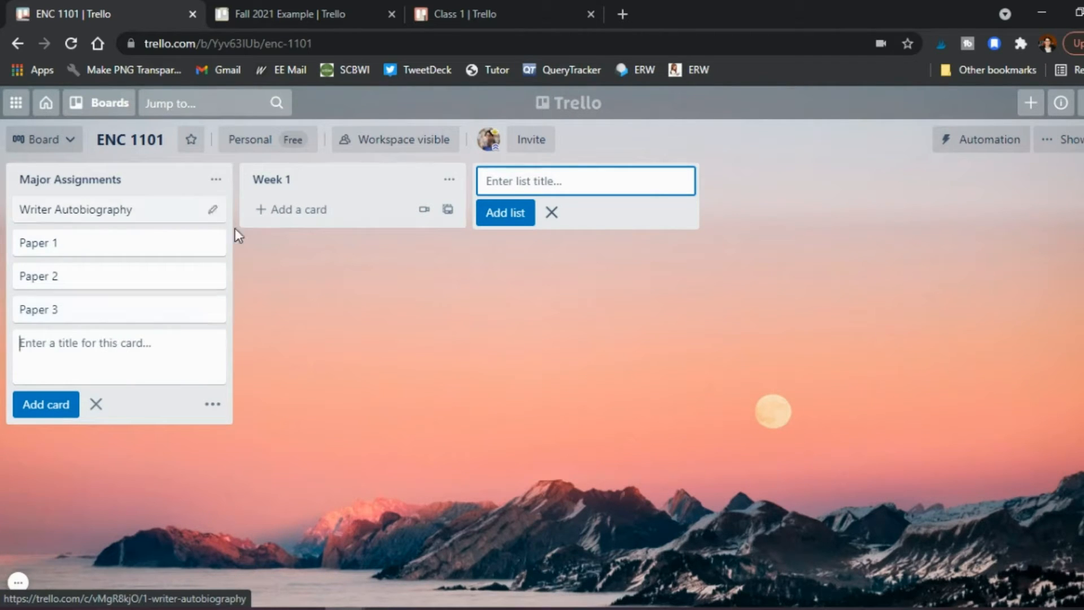
- Add a checklist titled "Read assignment instructions" to the Writer Autobiography card
click(107, 213)
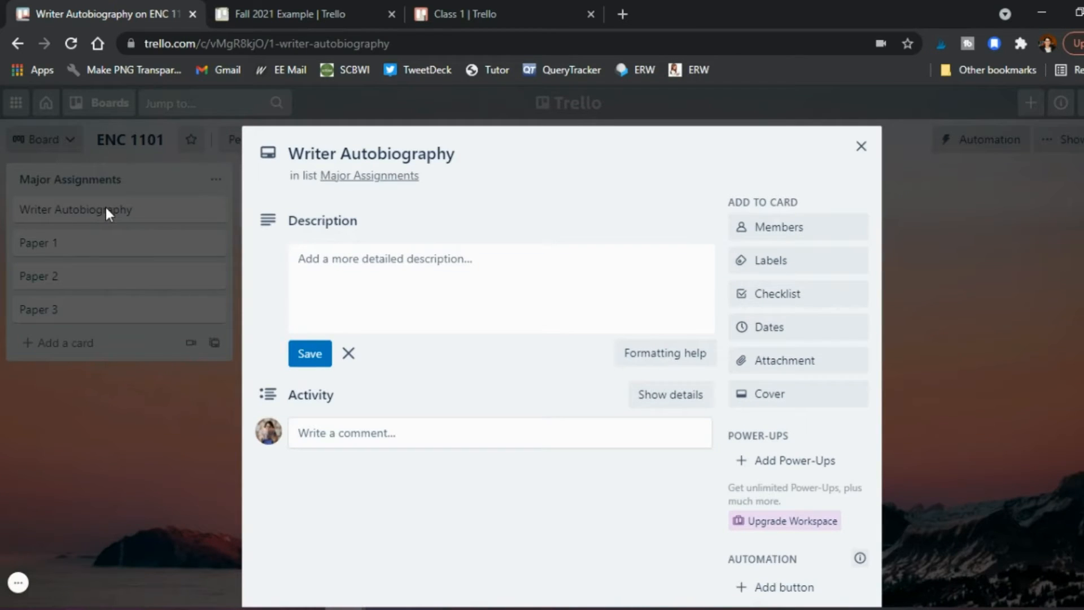
click(346, 266)
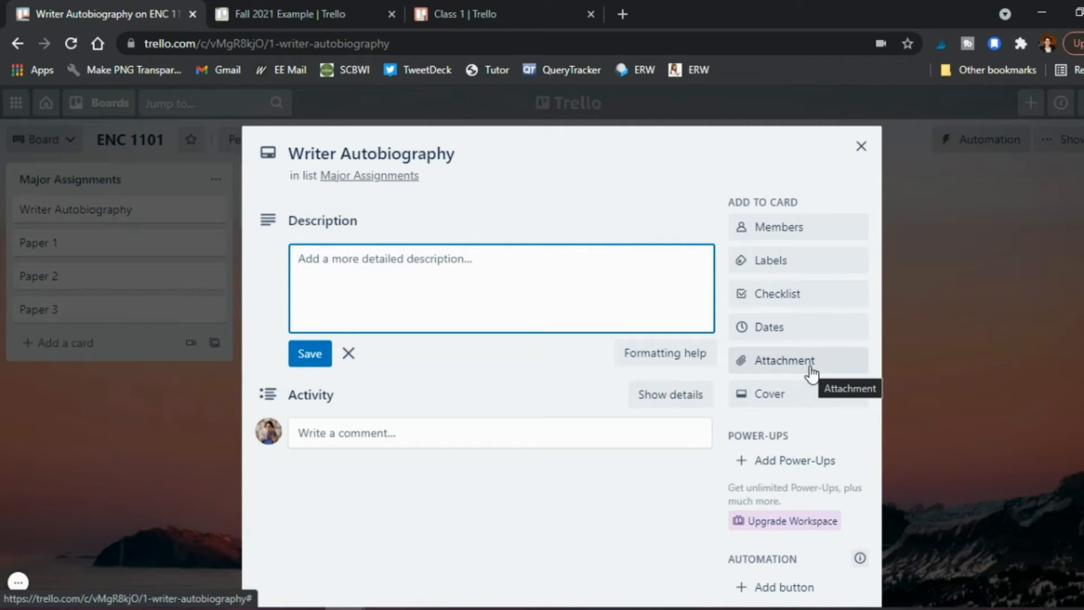
click(776, 303)
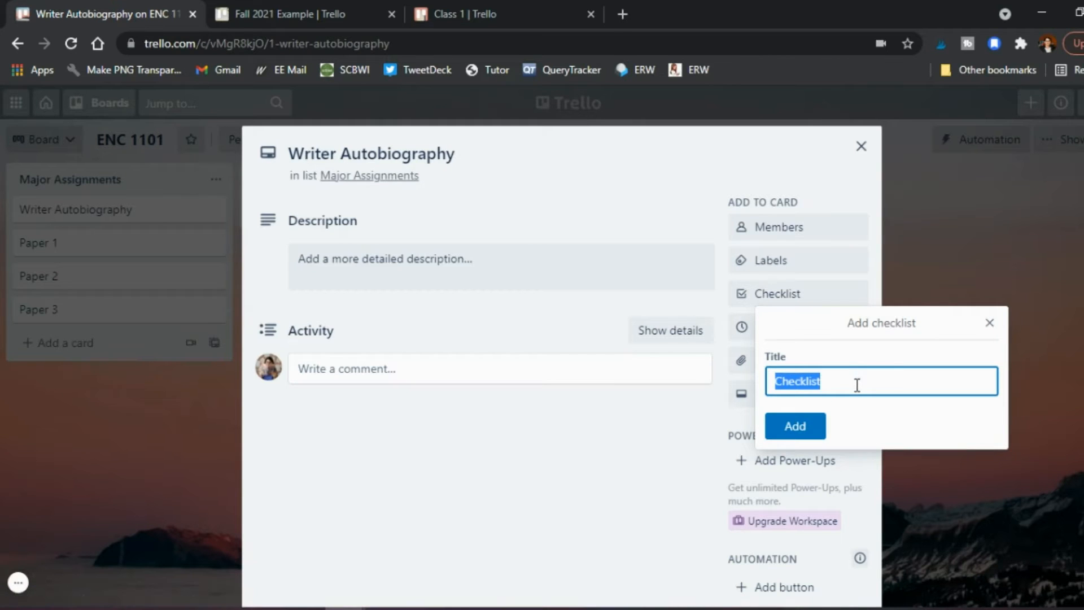
text(Read )
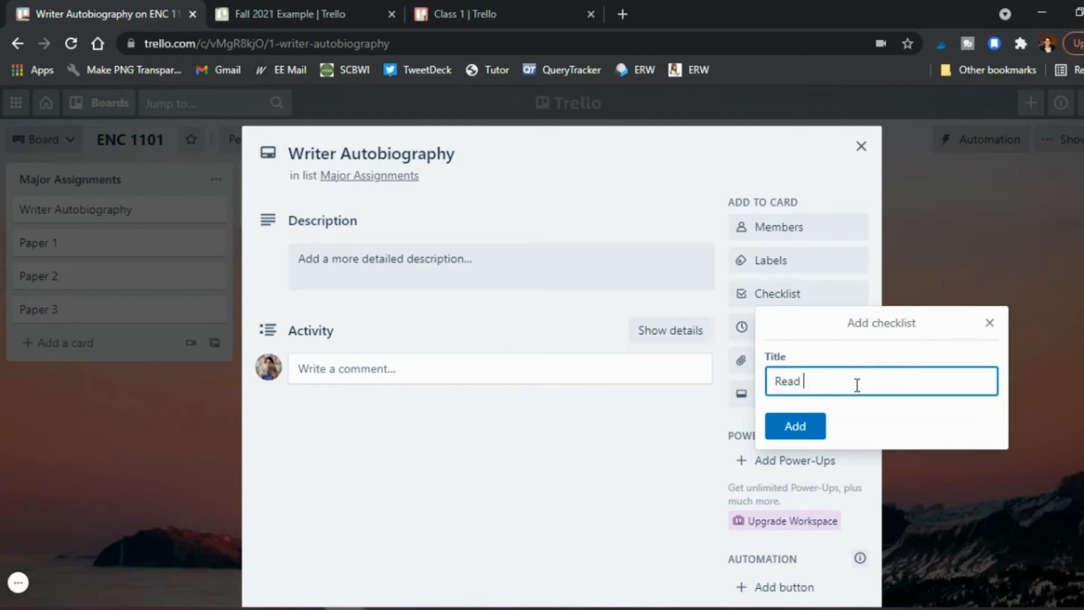
text(assignment instructions)
key(Return)
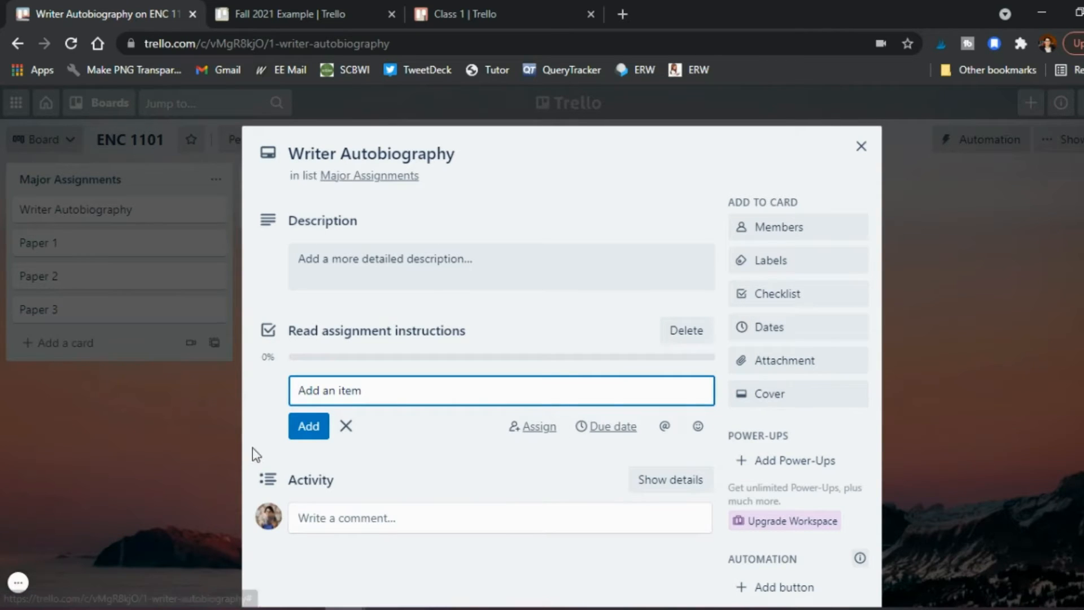
- Fill the checklist with the items "Draft the autobiography", "Edit it", "Proofread" and "Submit it to Canvas"
text(Draft the )
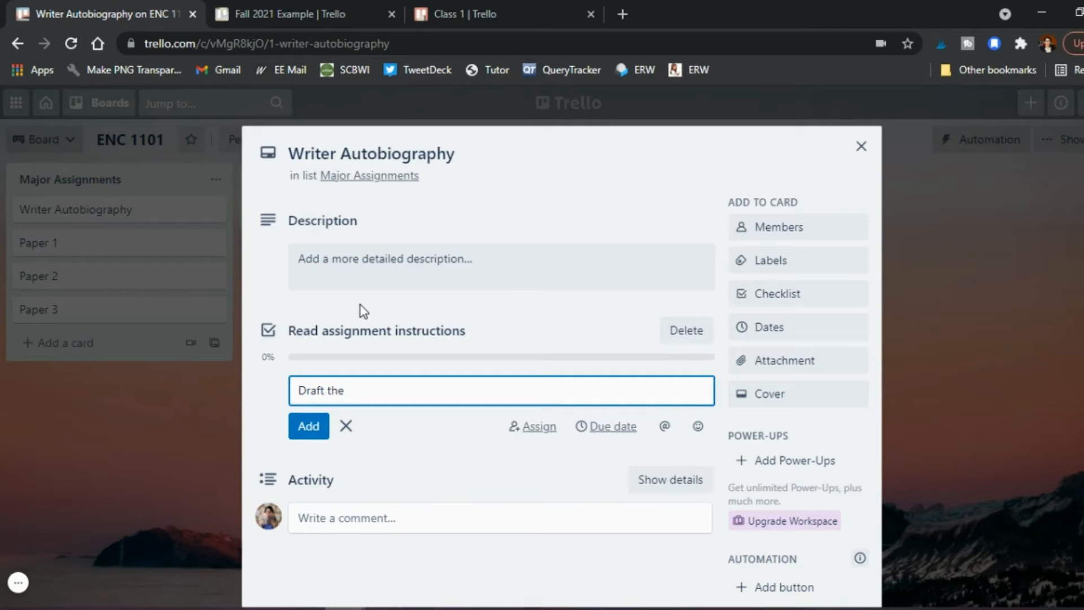
text(autobiography)
key(Return)
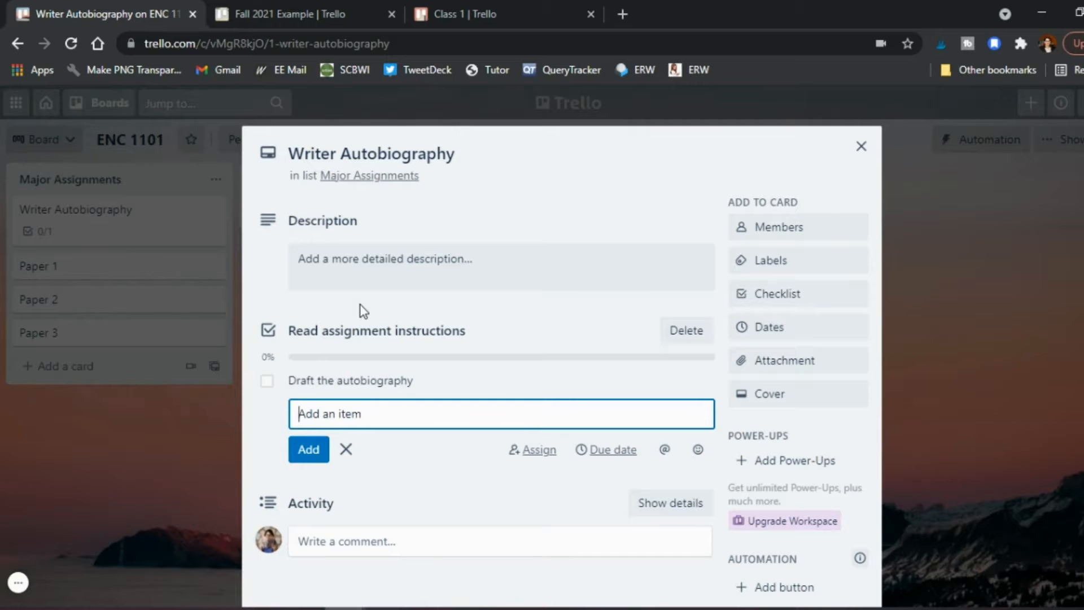
text(Edit it)
key(Return)
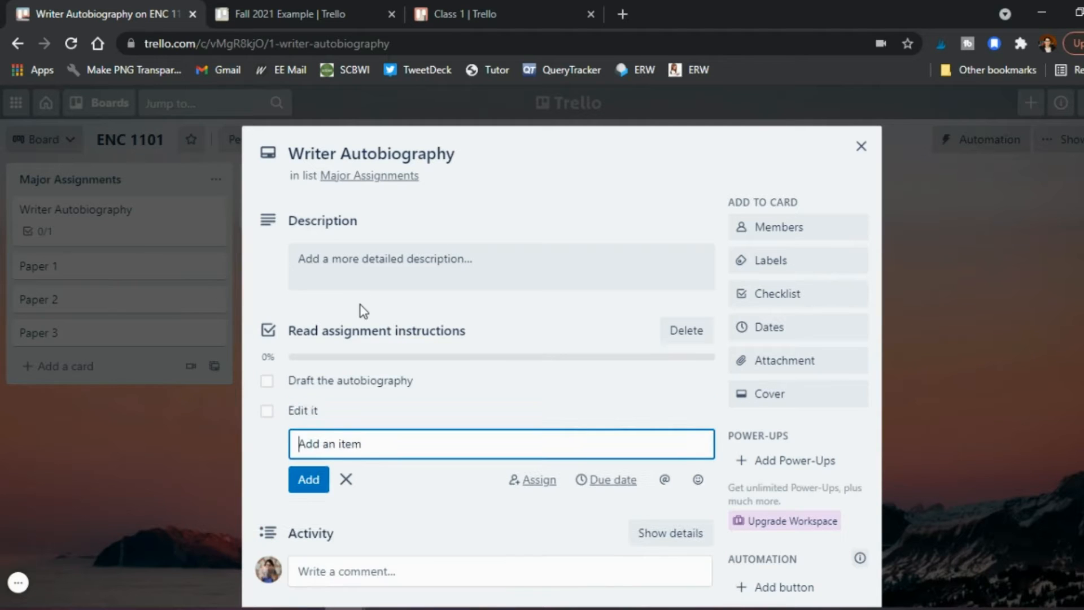
text(Proofread)
key(Return)
text(Submit it )
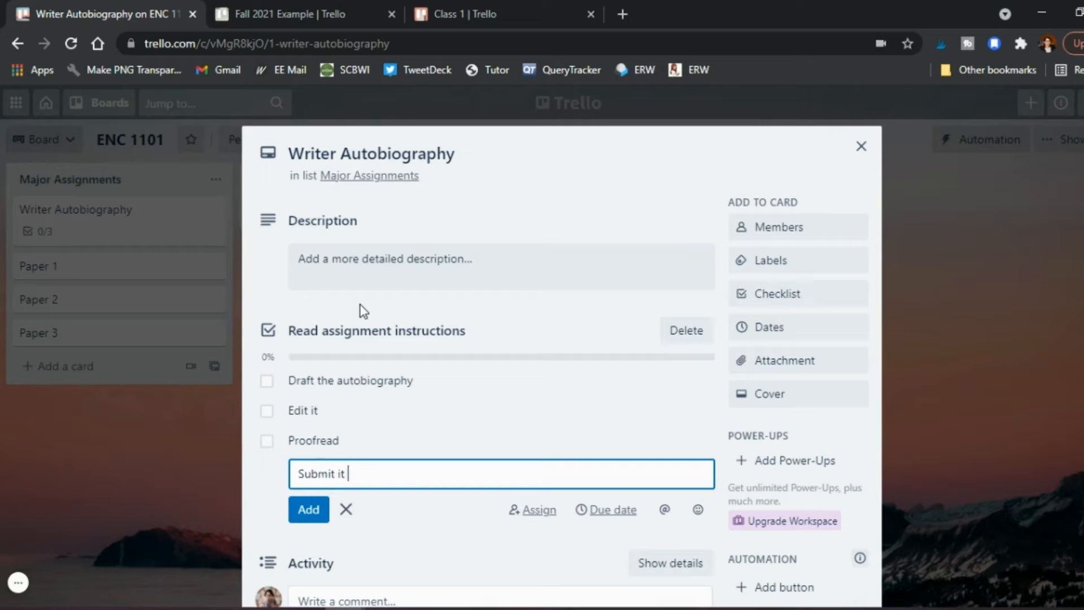
text(to Canvas)
key(Return)
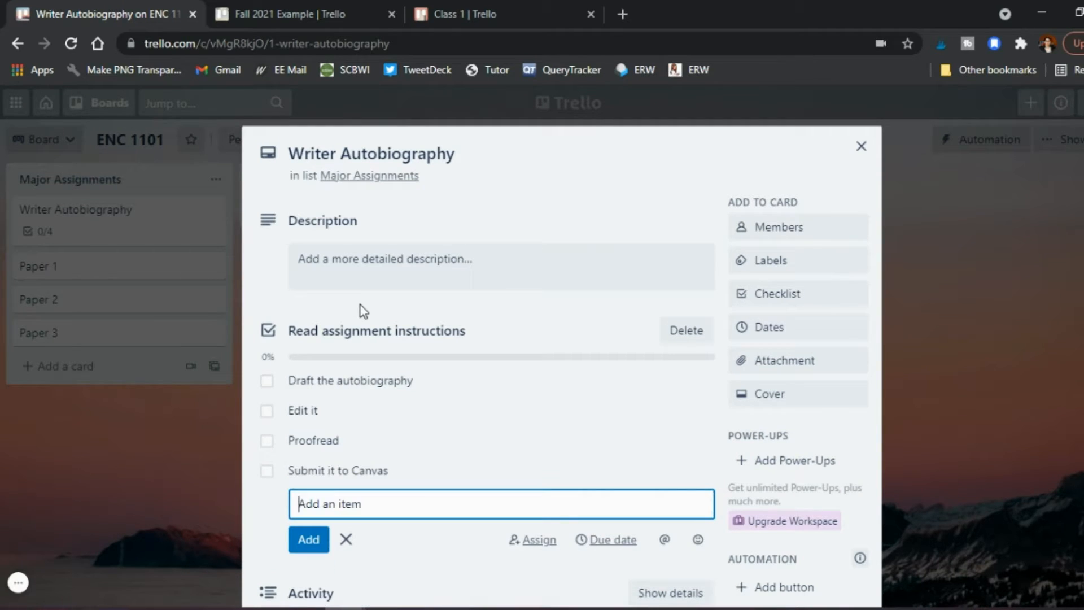
click(347, 541)
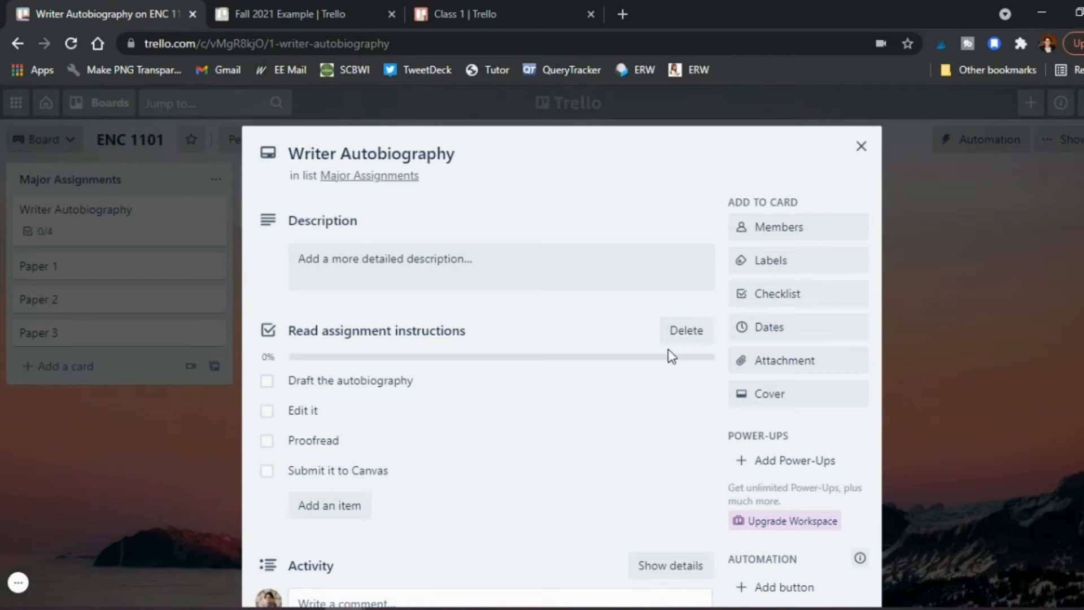
- Set the Writer Autobiography card's due date to 09/03/2021 with a reminder 1 day before
click(759, 333)
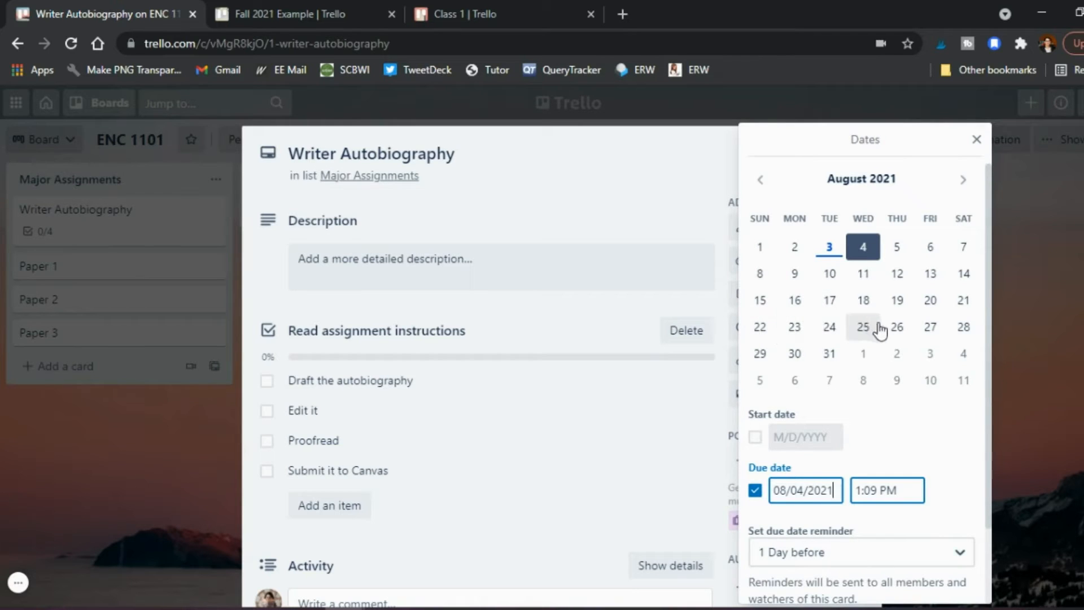
click(932, 359)
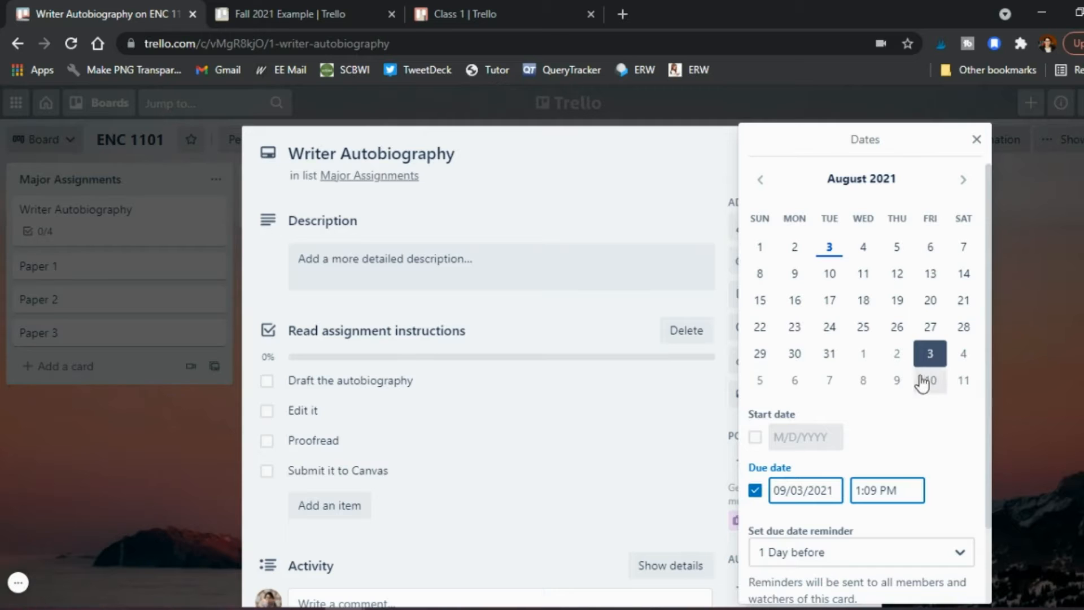
click(963, 181)
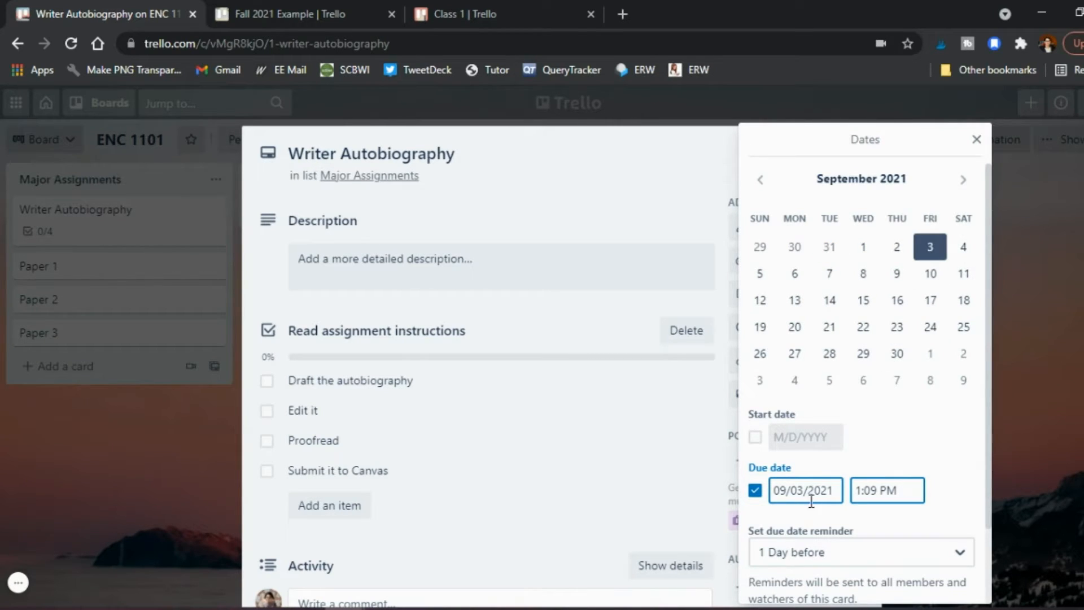
scroll(813, 499, down, 2)
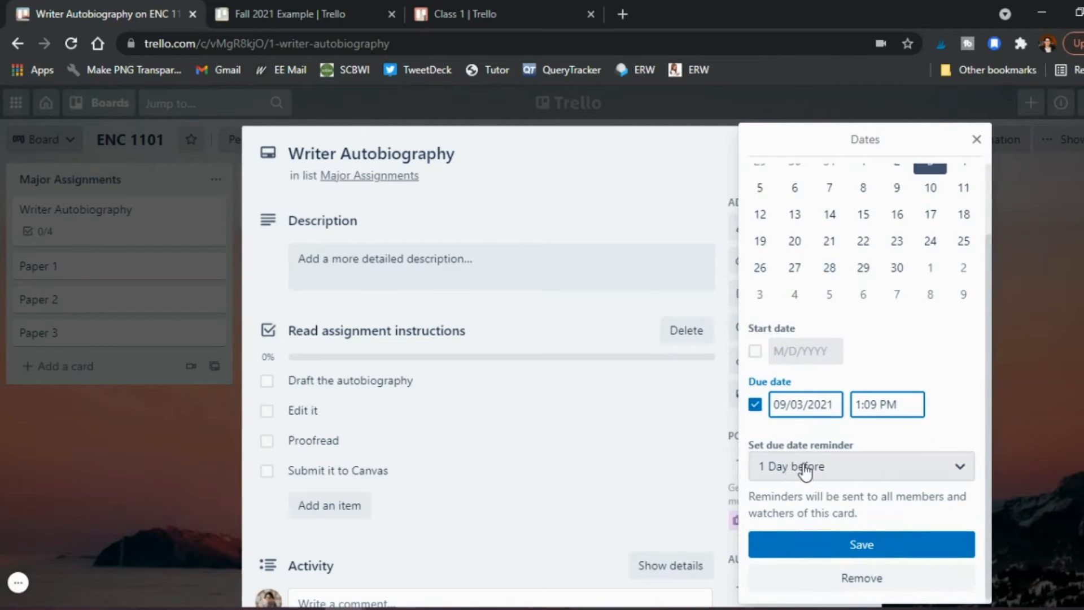
click(805, 471)
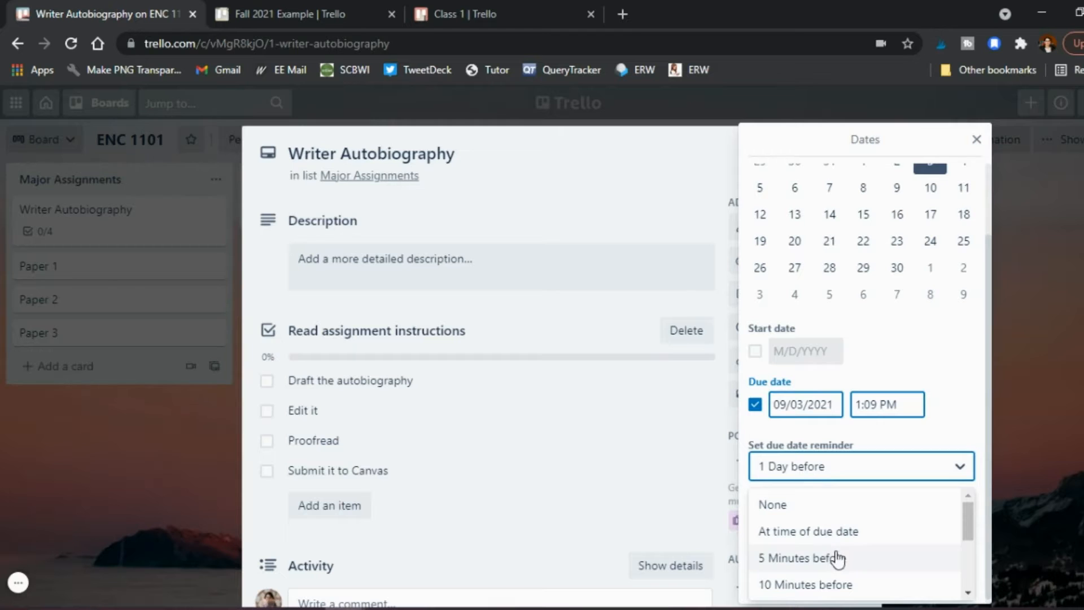
scroll(841, 556, down, 3)
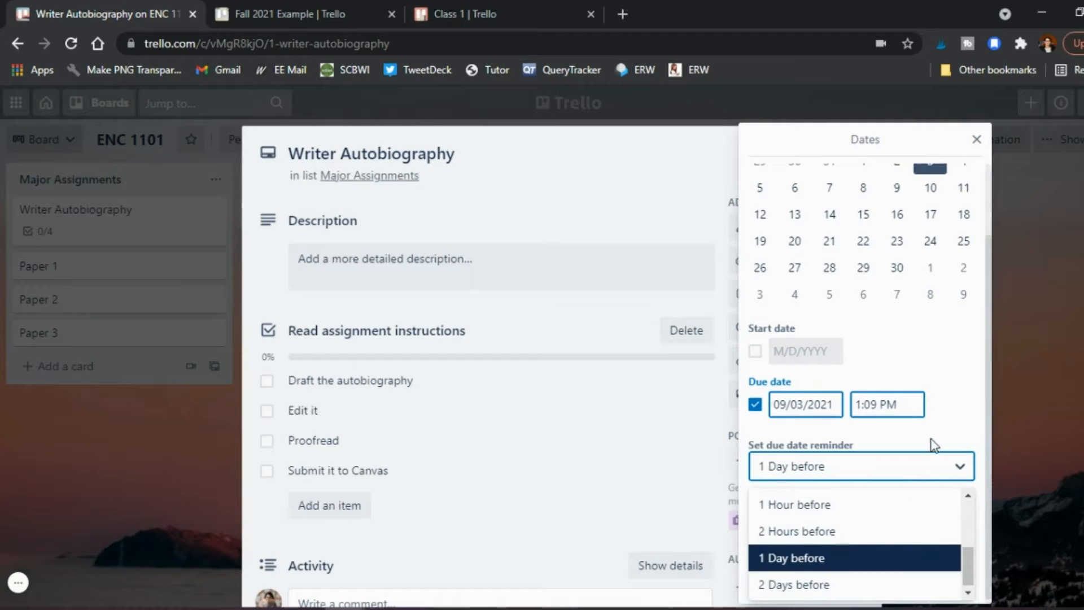
click(836, 559)
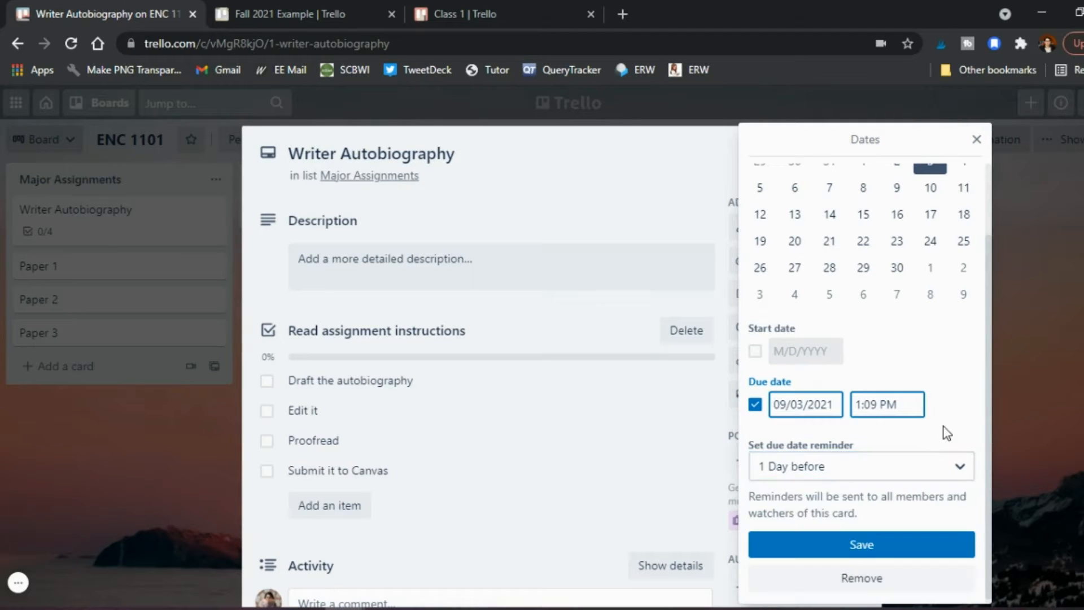
click(841, 551)
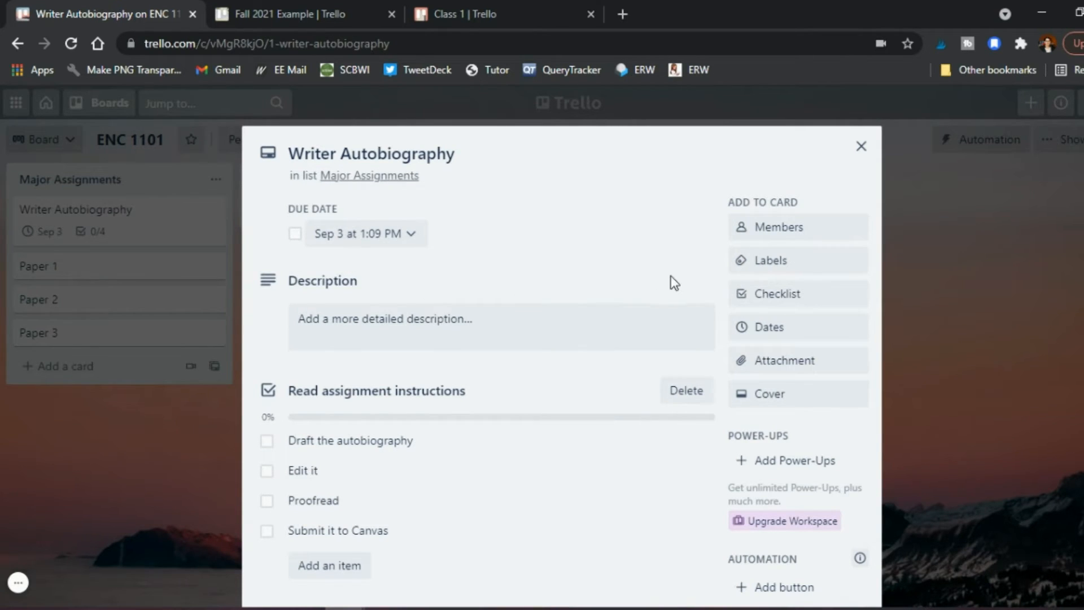
- Name the green label "ENC 1101" from the Writer Autobiography card's labels
click(789, 268)
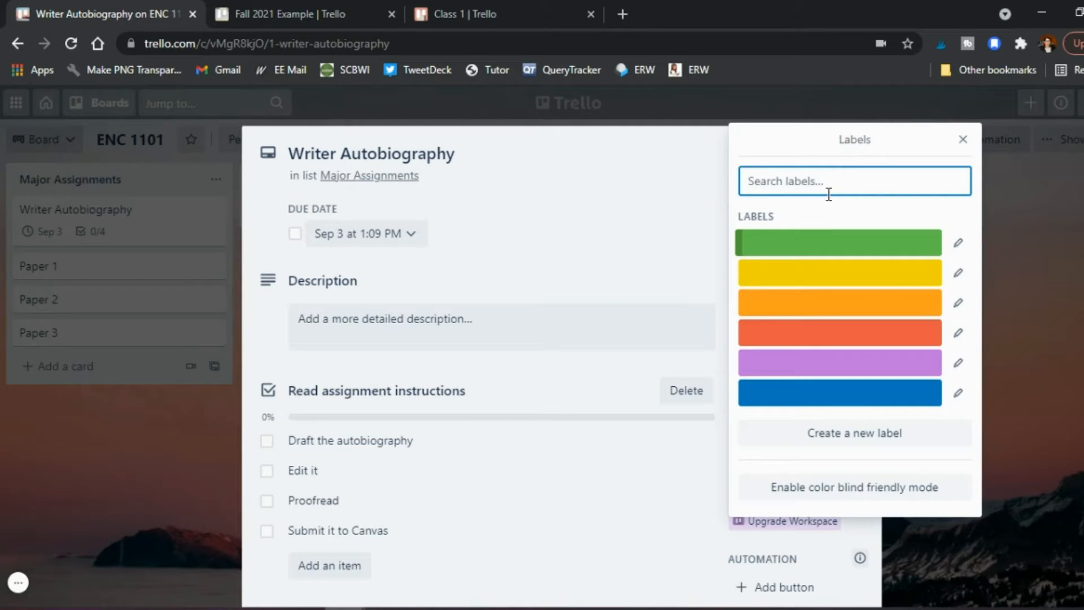
click(959, 243)
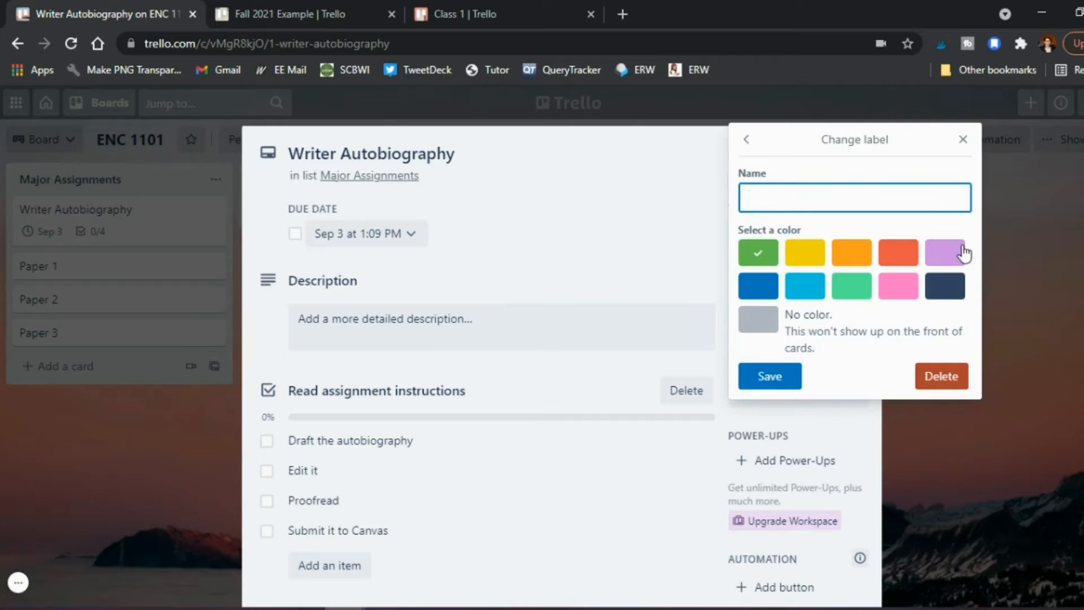
text(ENC 1101)
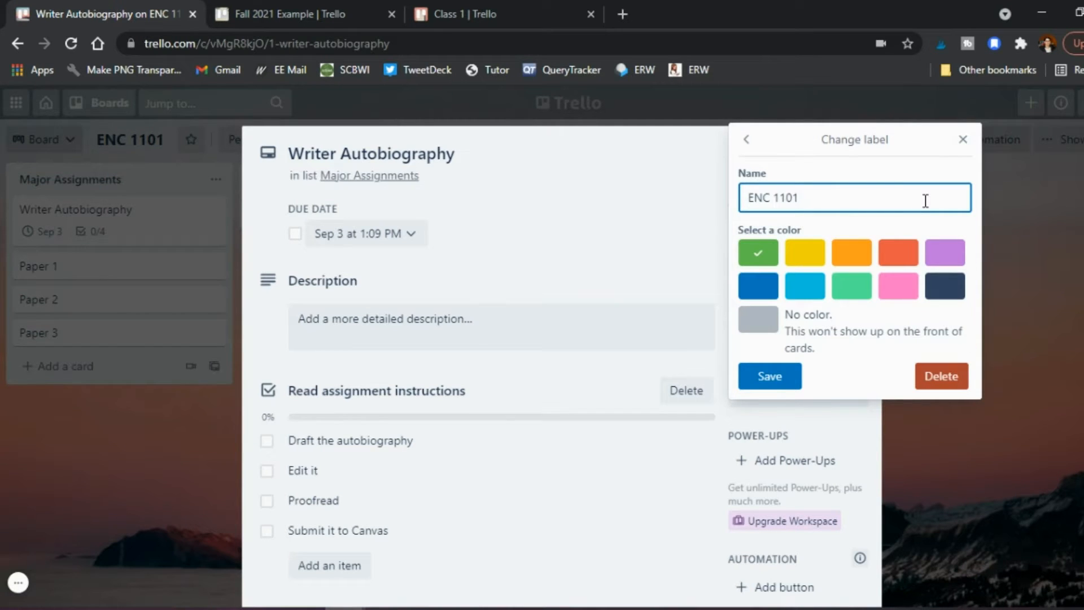
click(795, 375)
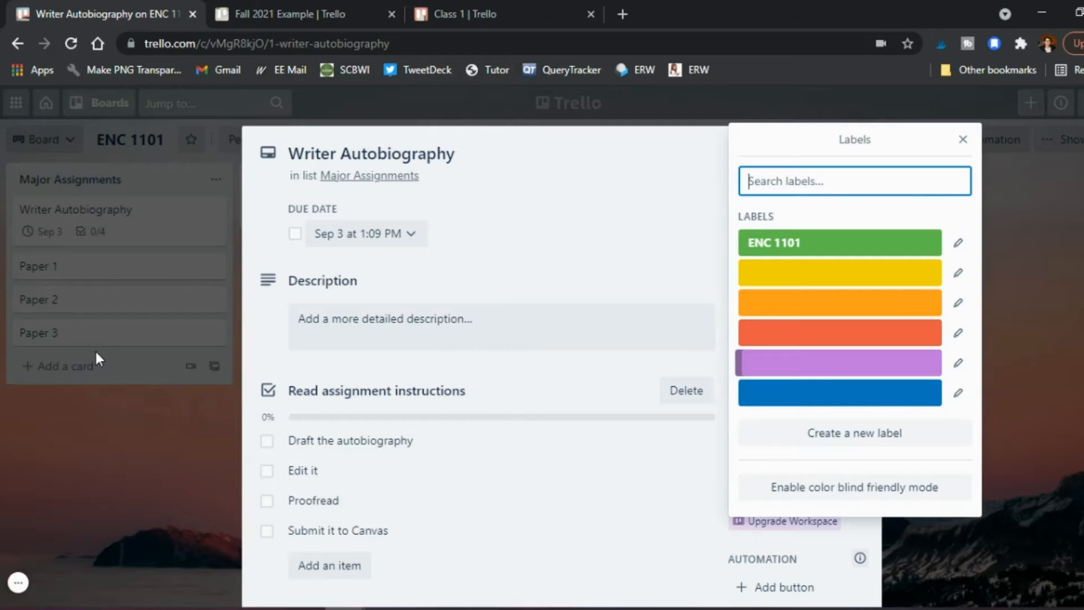
- Name the yellow label "Easy - Quick"
click(957, 273)
text(Easy)
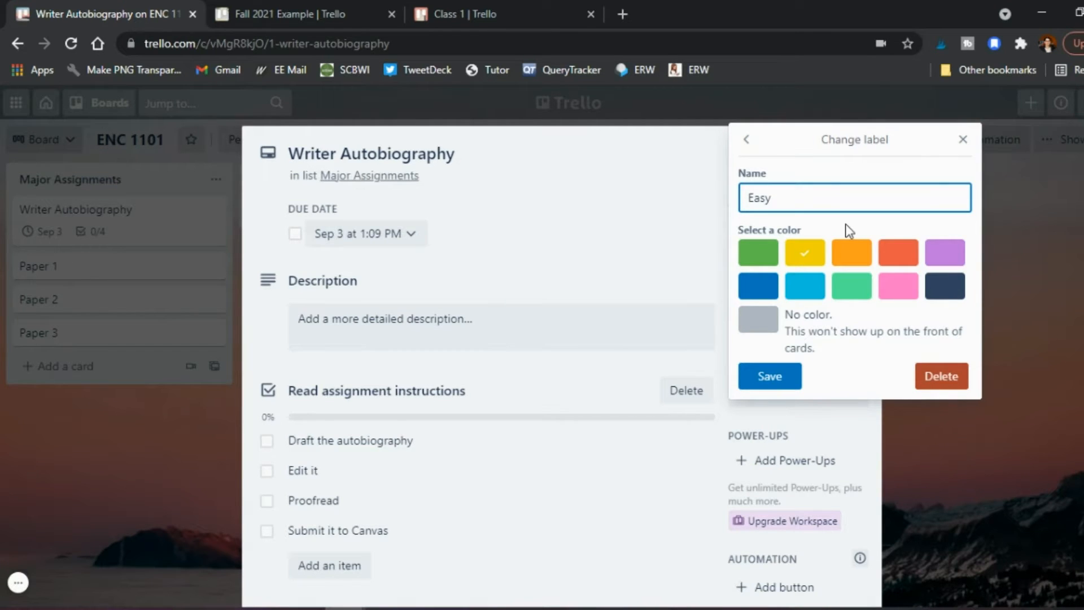
text( - Quick)
click(771, 377)
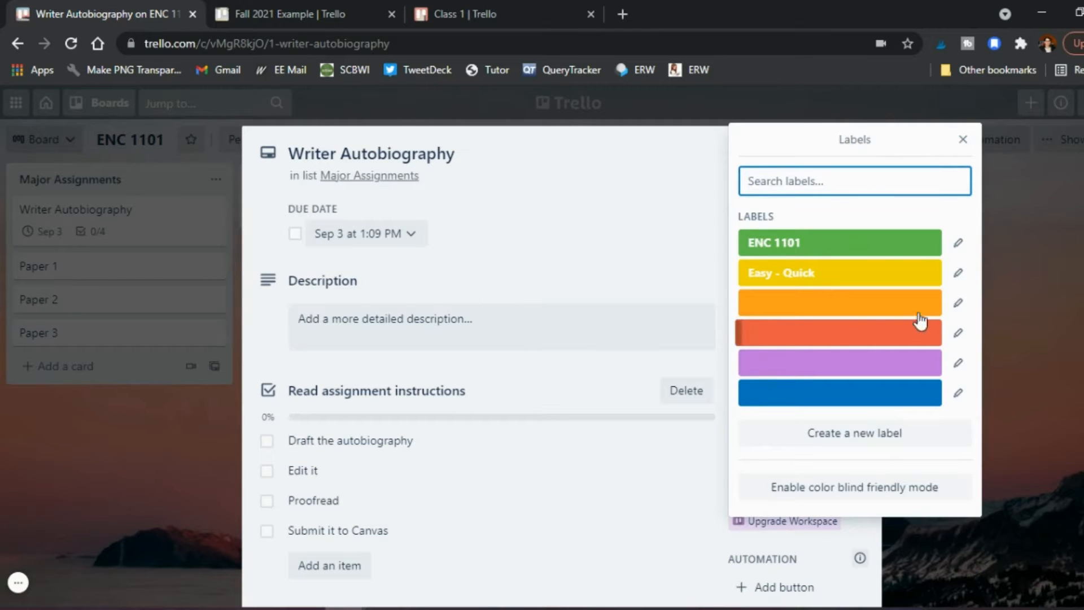
- Name the orange label "Hard - Takes Time" and close the label list
click(957, 303)
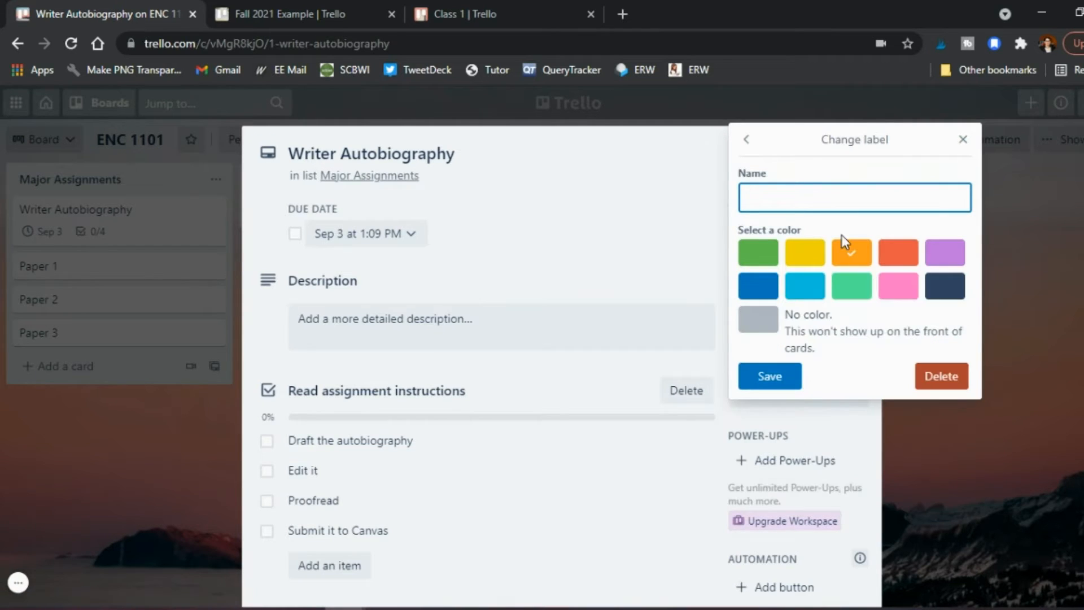
text(Hard - Takes Time)
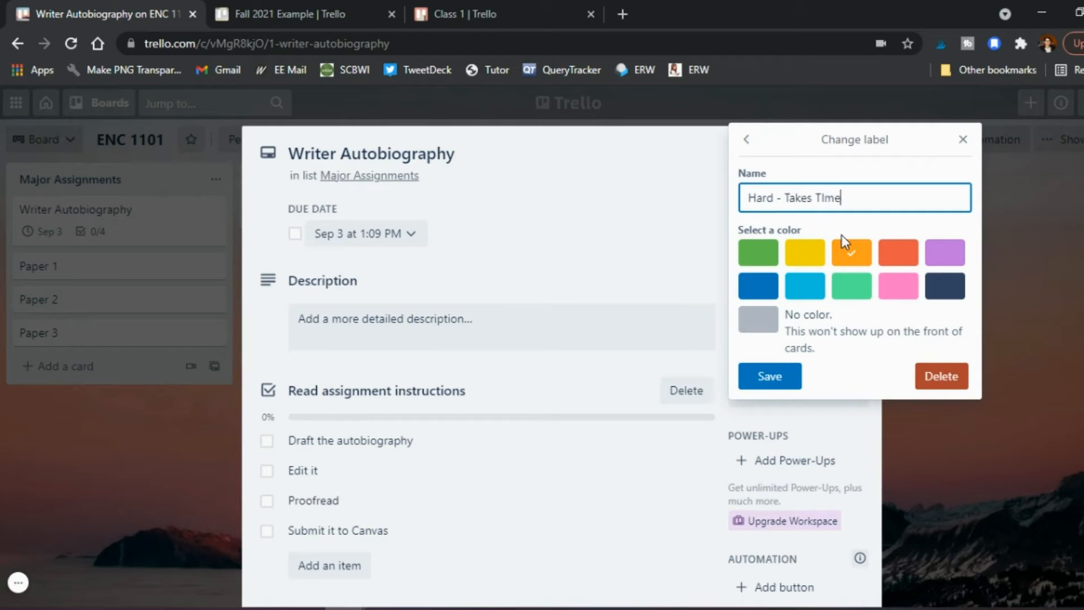
key(BackSpace)
key(BackSpace)
key(BackSpace)
text(ime)
click(774, 376)
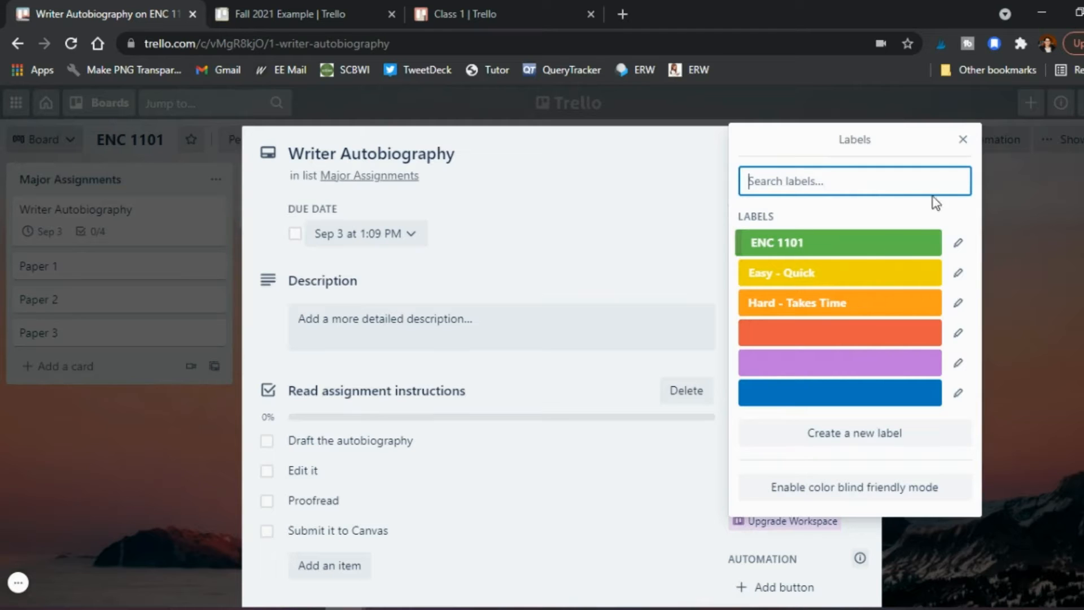
click(963, 140)
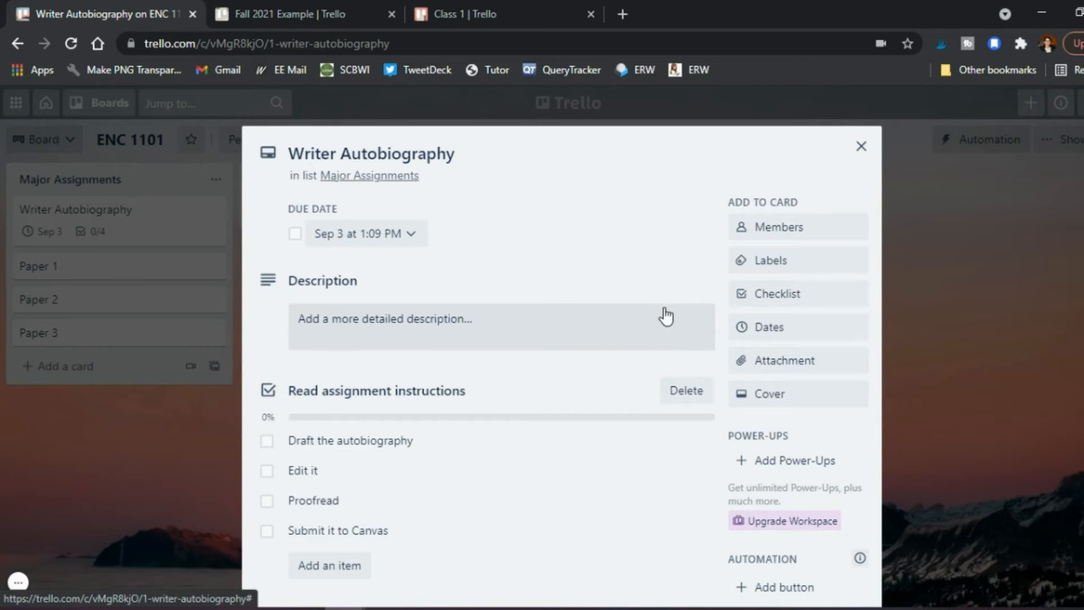
- Apply the yellow "Easy - Quick" label to the Writer Autobiography card and close the card
click(779, 257)
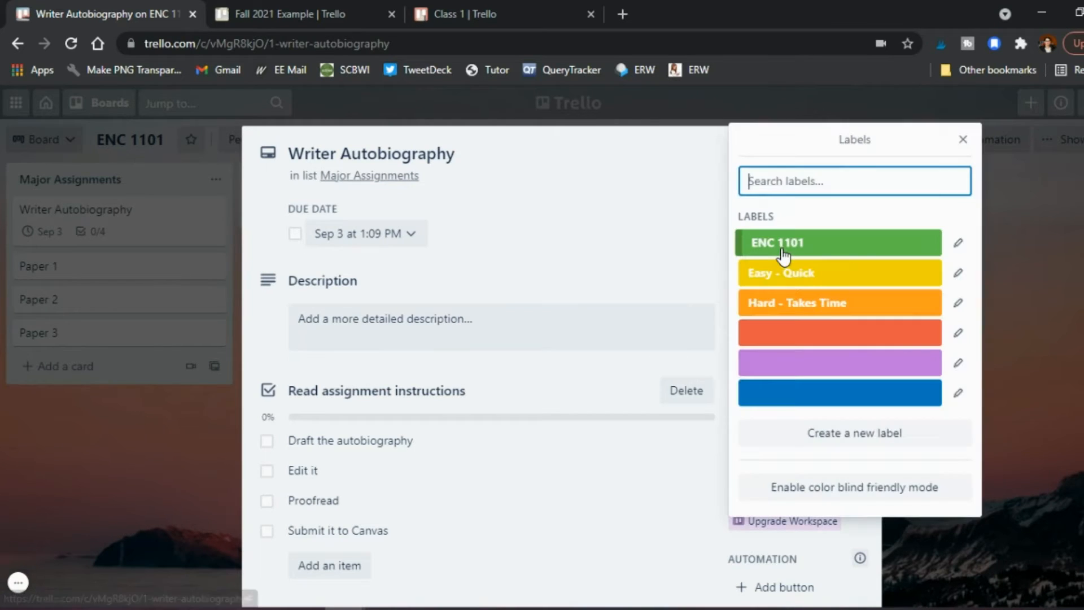
click(810, 279)
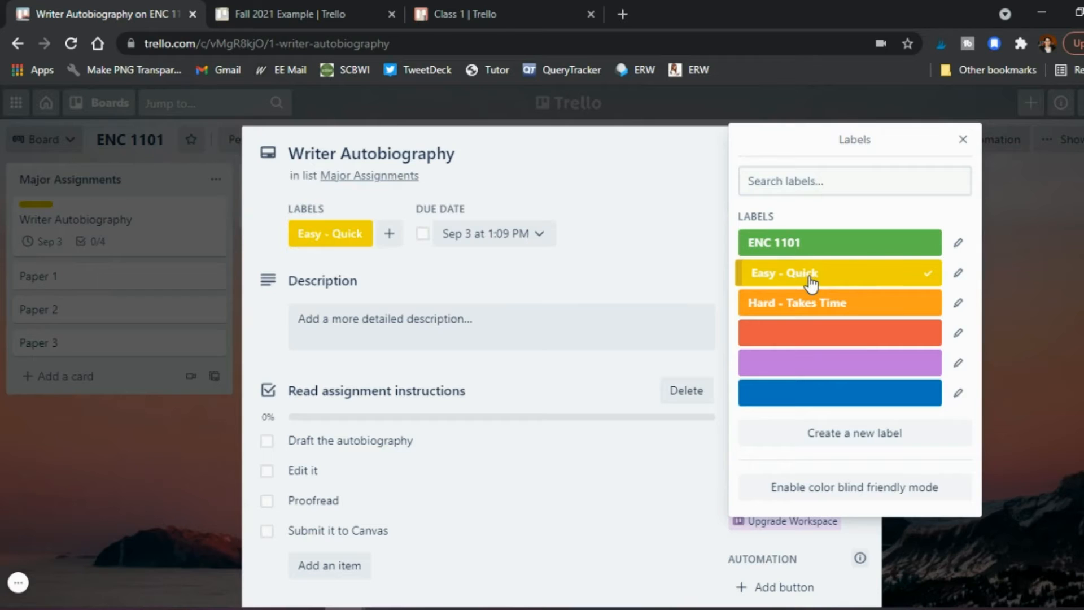
click(963, 140)
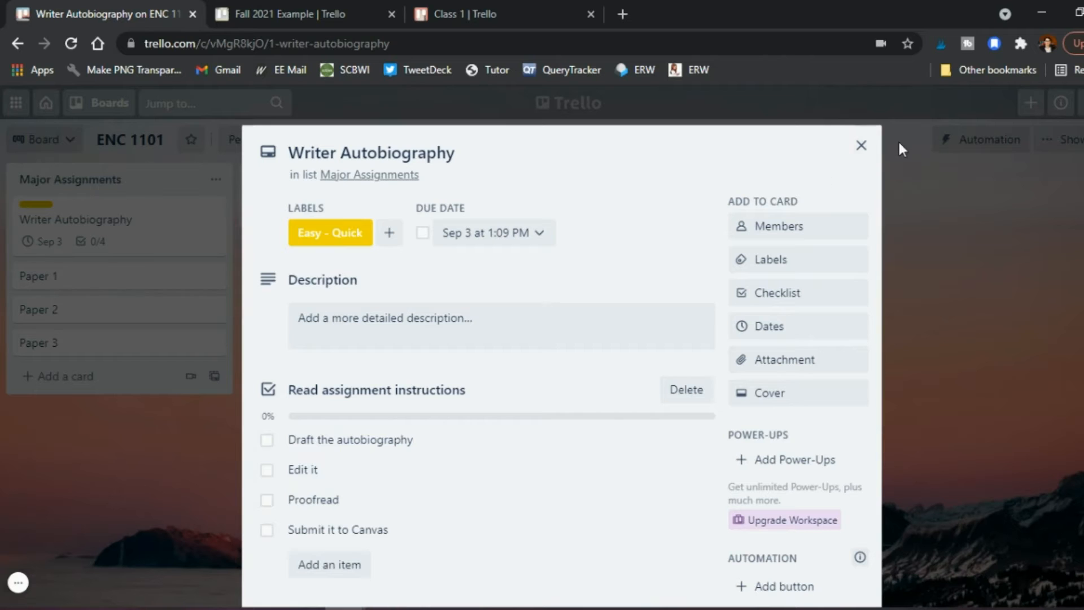
click(868, 148)
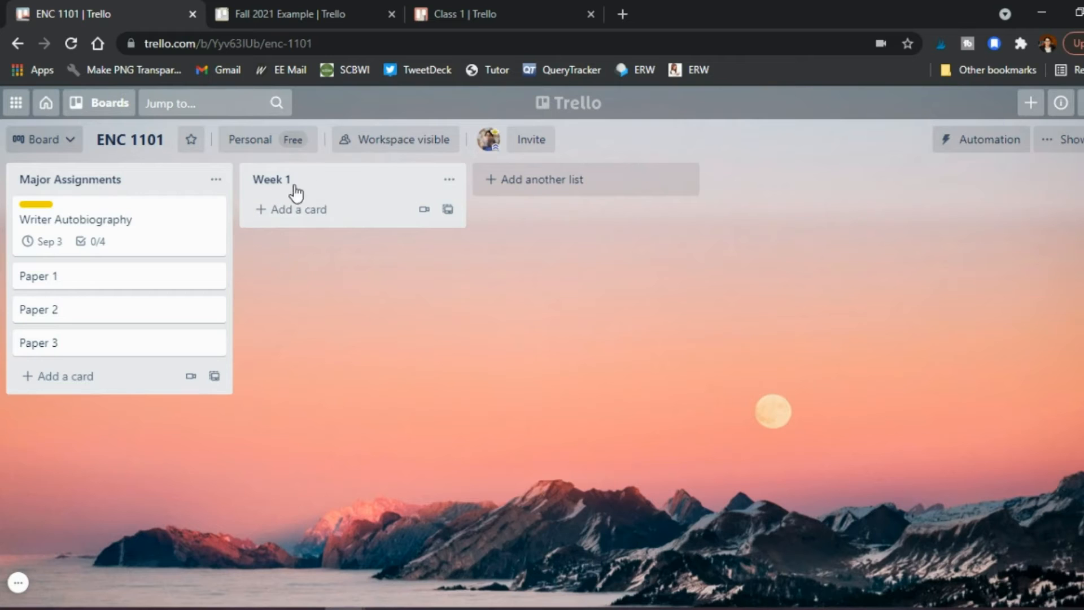
- Add a card titled "Homework Due Tuesday" to the Week 1 list
click(303, 217)
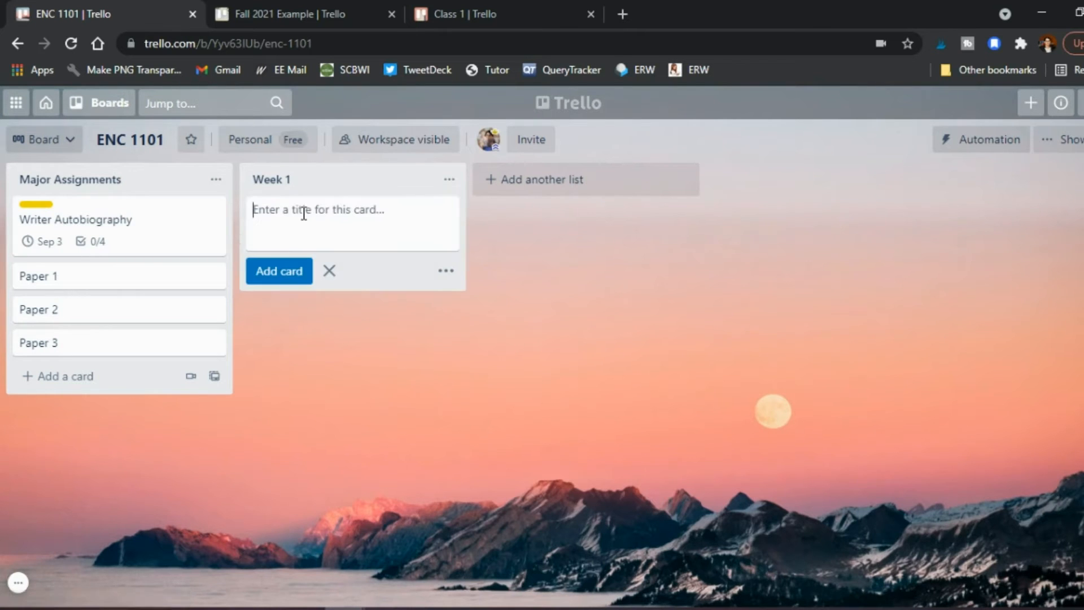
text(Home)
text(work for )
text(Tu)
text(Due Tie)
text(uesday)
click(284, 267)
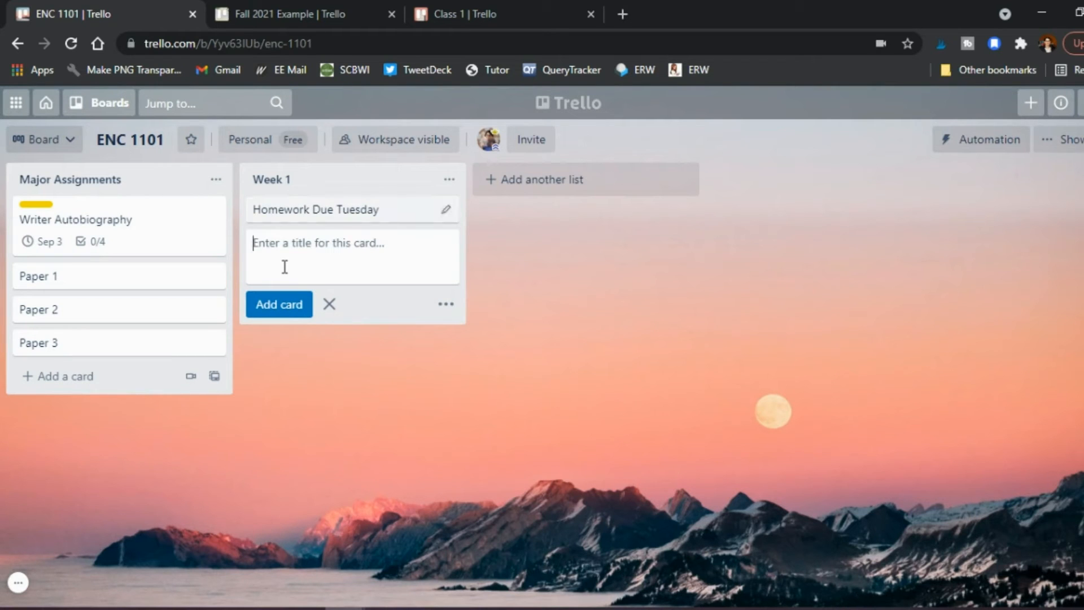
- Save the description "Read X. Post Y." on the Homework Due Tuesday card and close the card
click(351, 224)
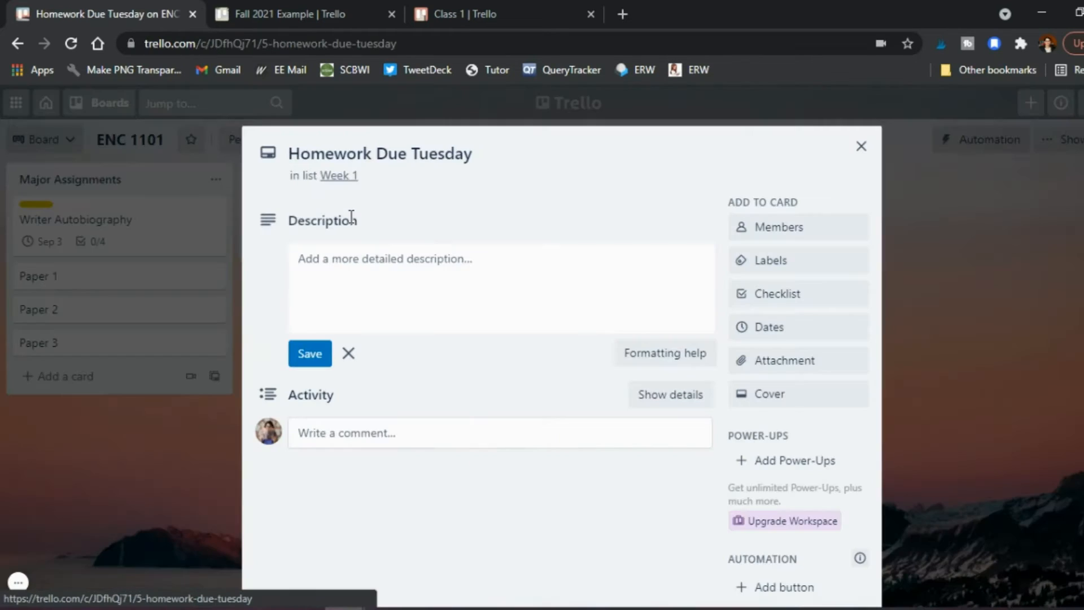
click(361, 270)
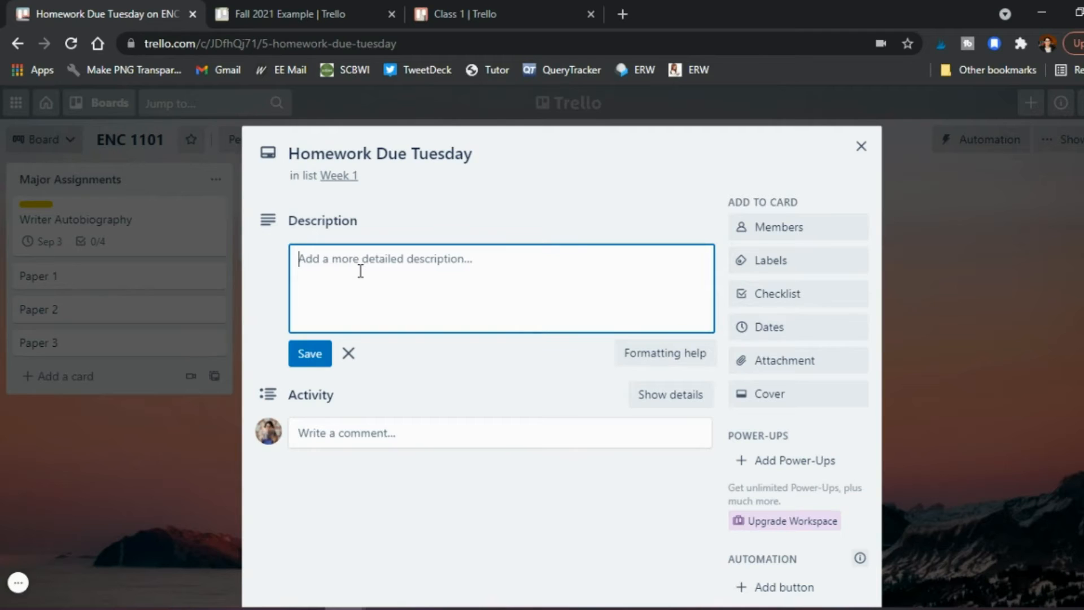
text(Read X)
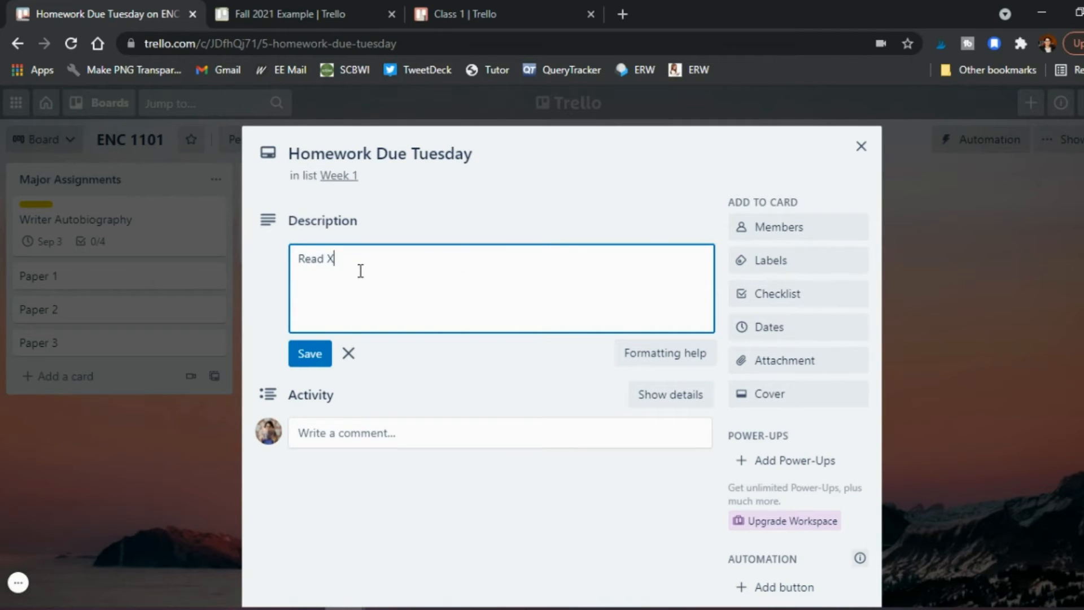
text(. Post Y.)
click(307, 360)
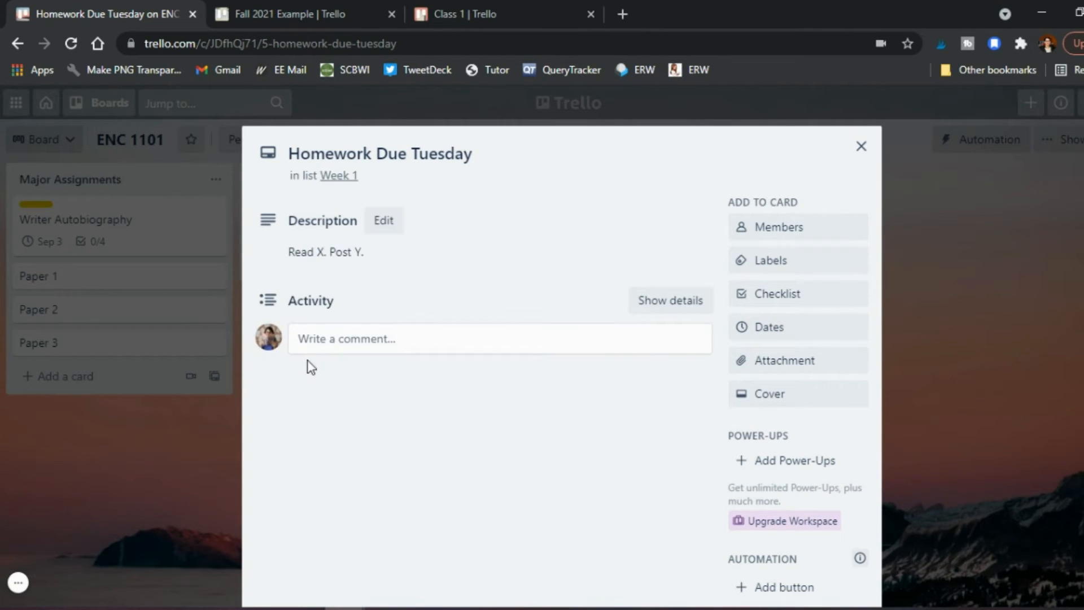
click(861, 148)
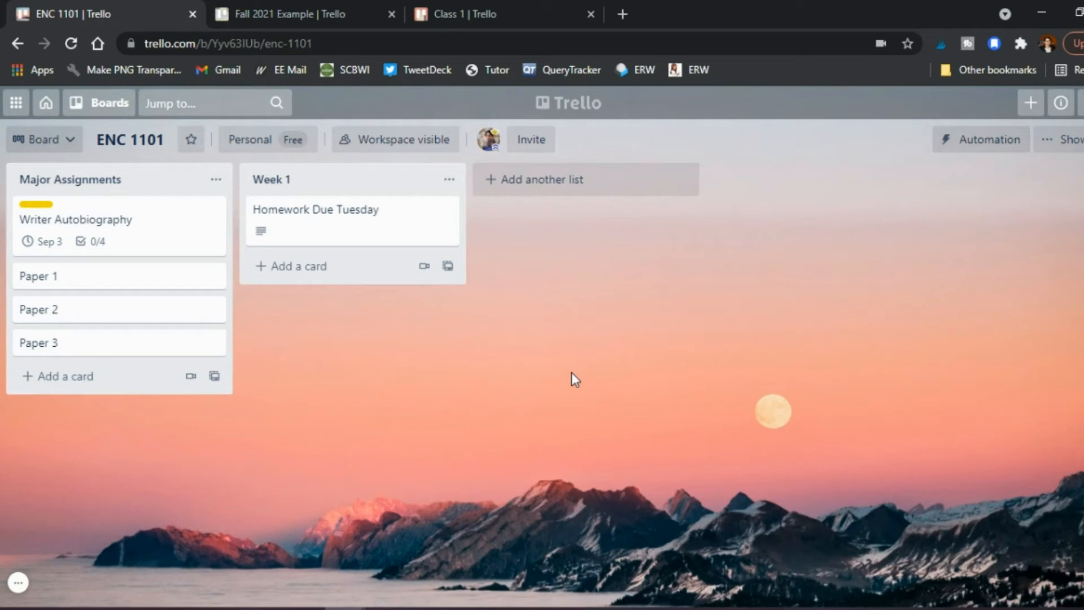
- Attach the ENC 1101 board to the ENC 1101 card on the Fall 2021 Example board and close the card
click(280, 16)
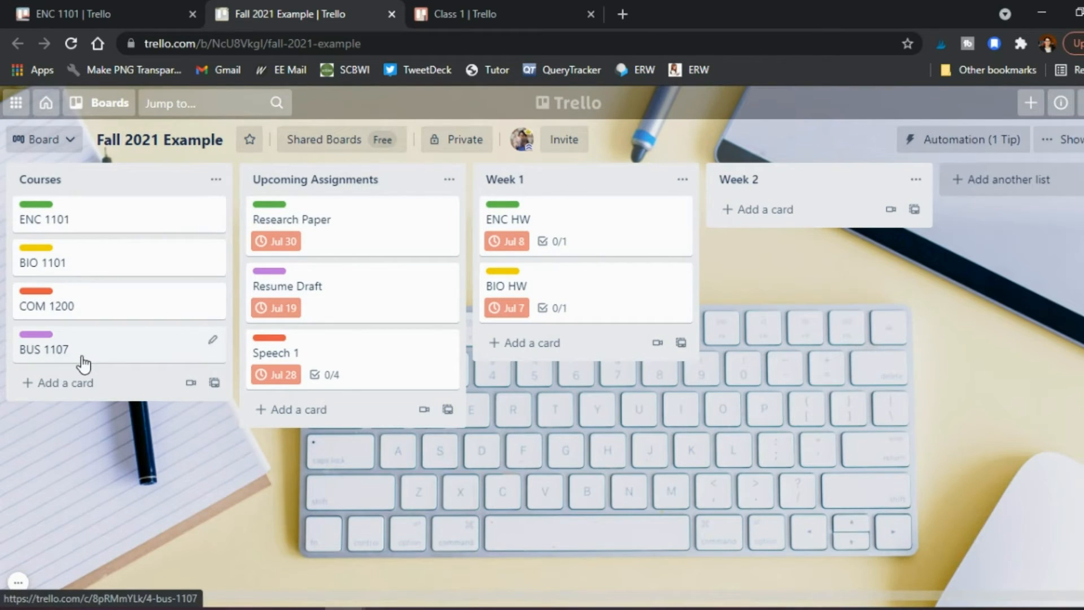
click(84, 219)
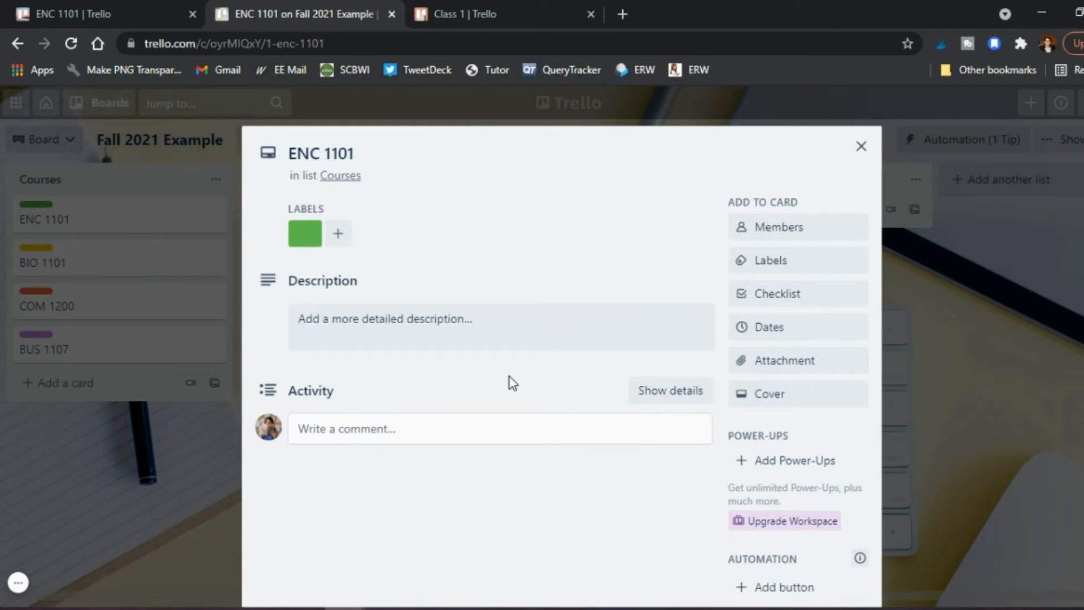
click(767, 359)
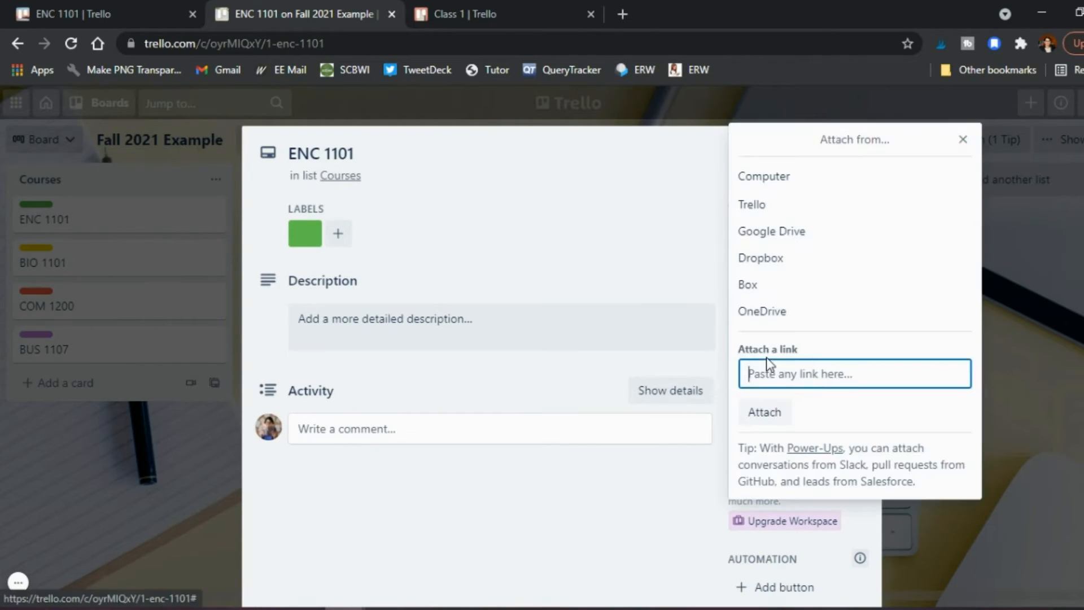
click(780, 210)
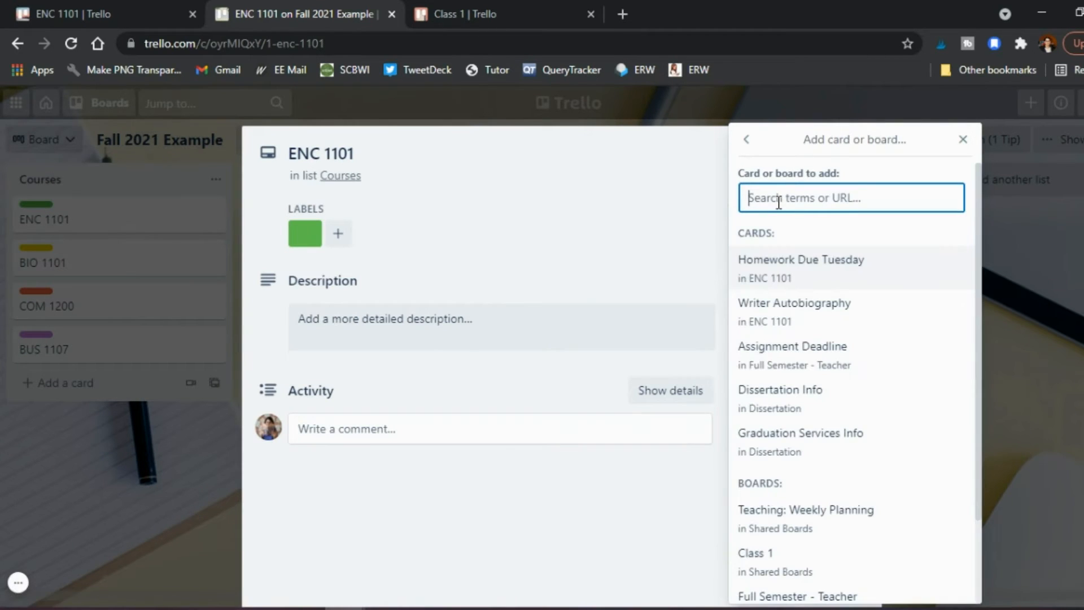
text(Enc)
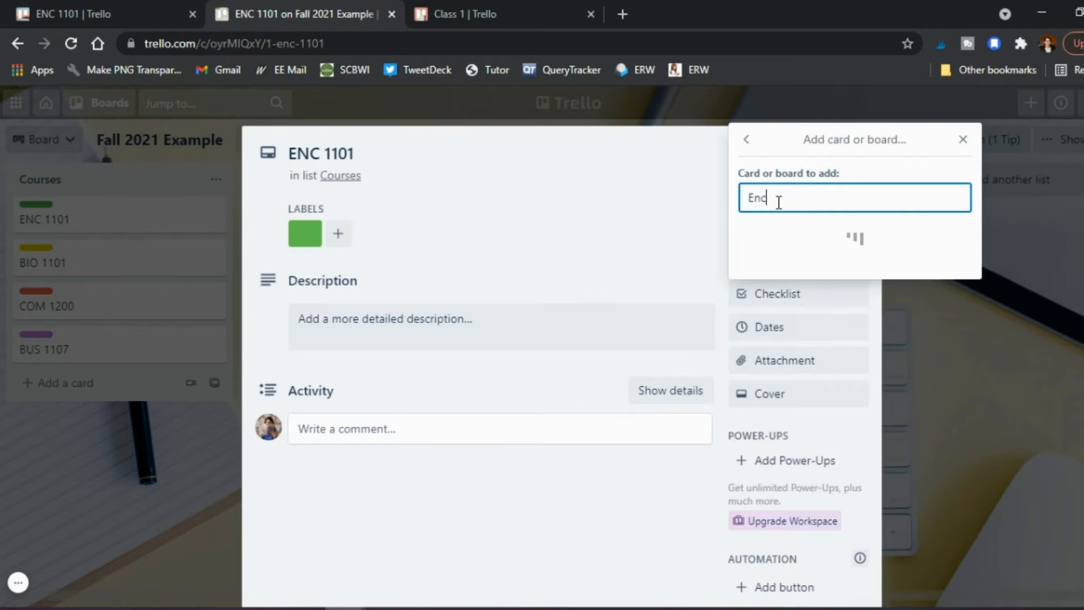
text( 11)
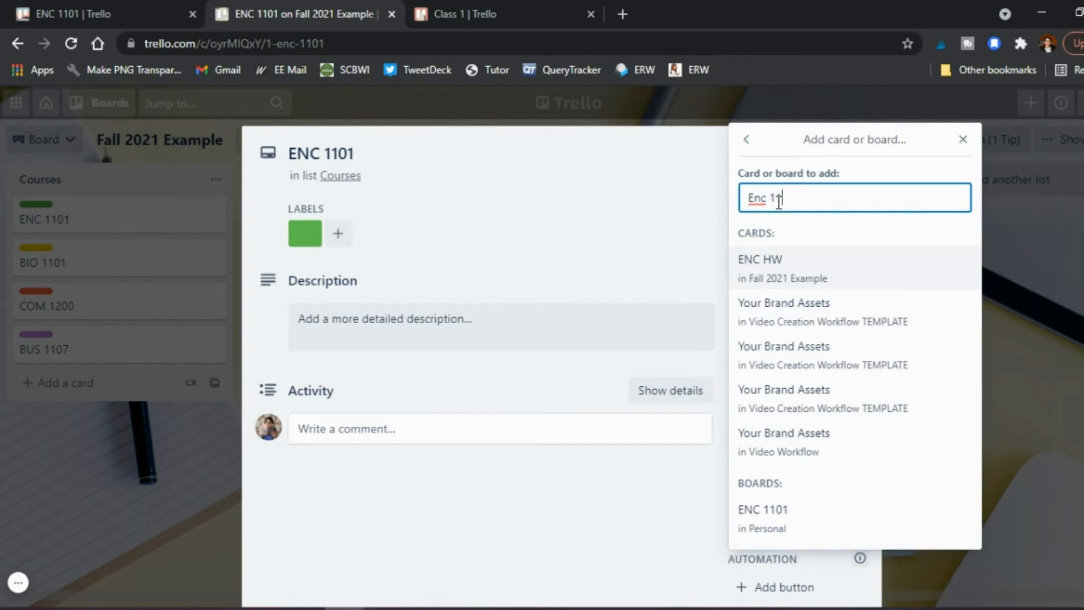
text(01)
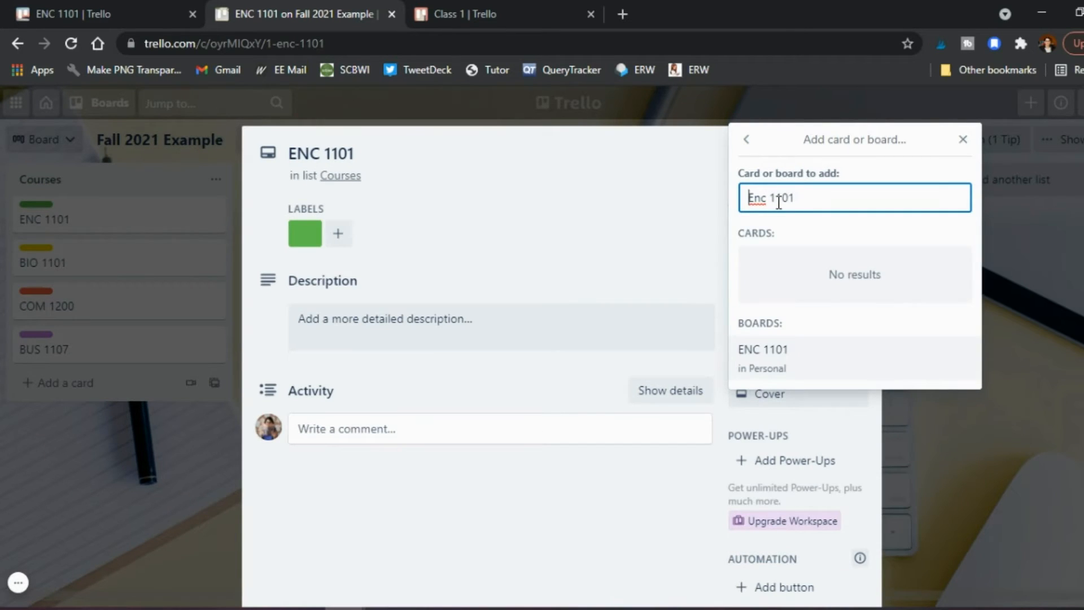
click(773, 362)
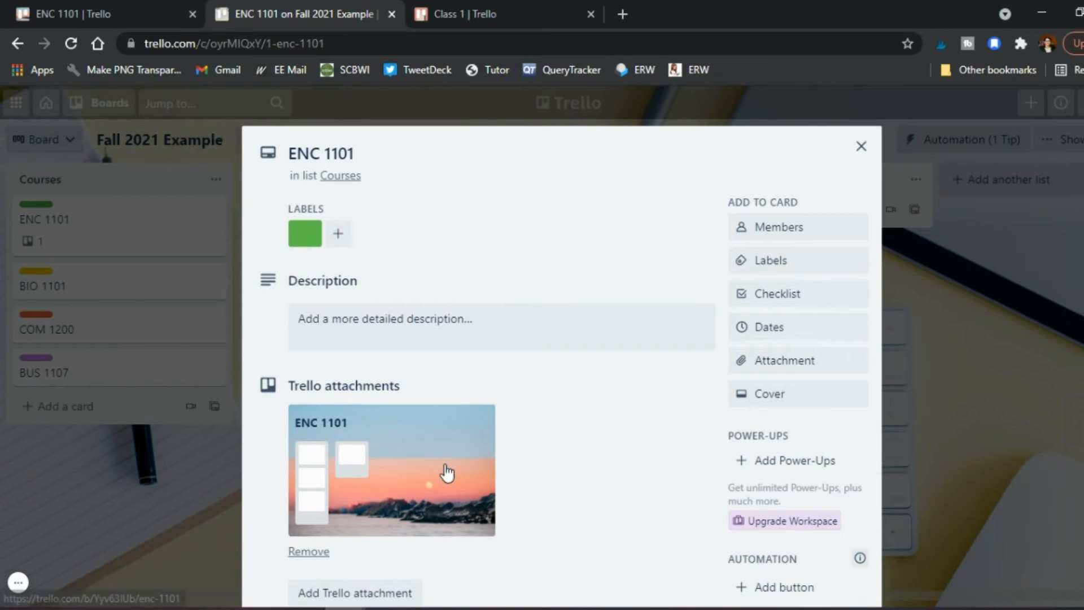
click(859, 148)
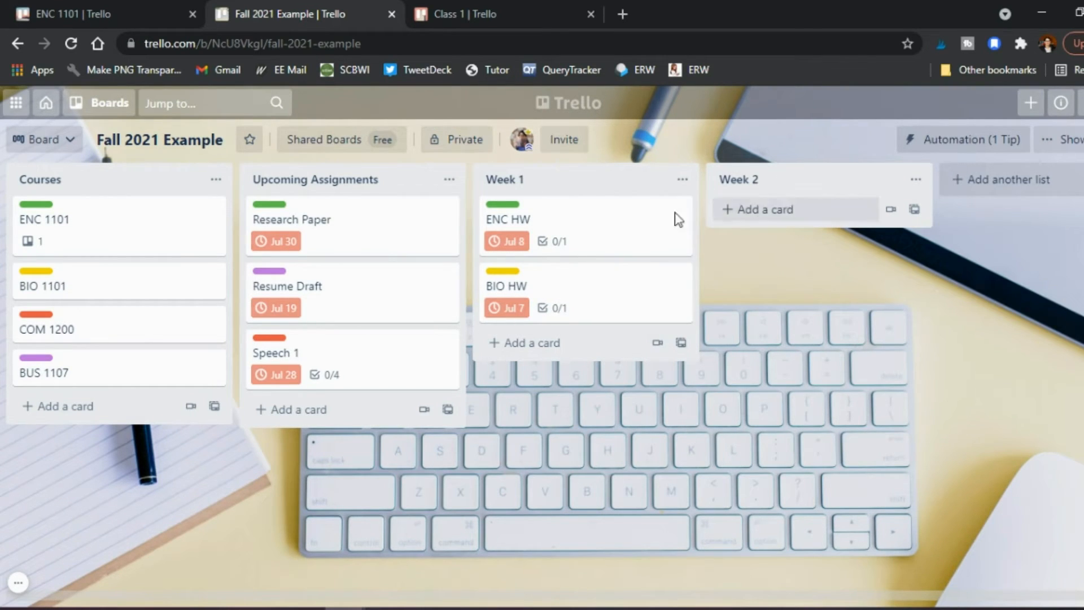
- Open the linked ENC 1101 board from the ENC 1101 course card's Trello attachment
click(65, 219)
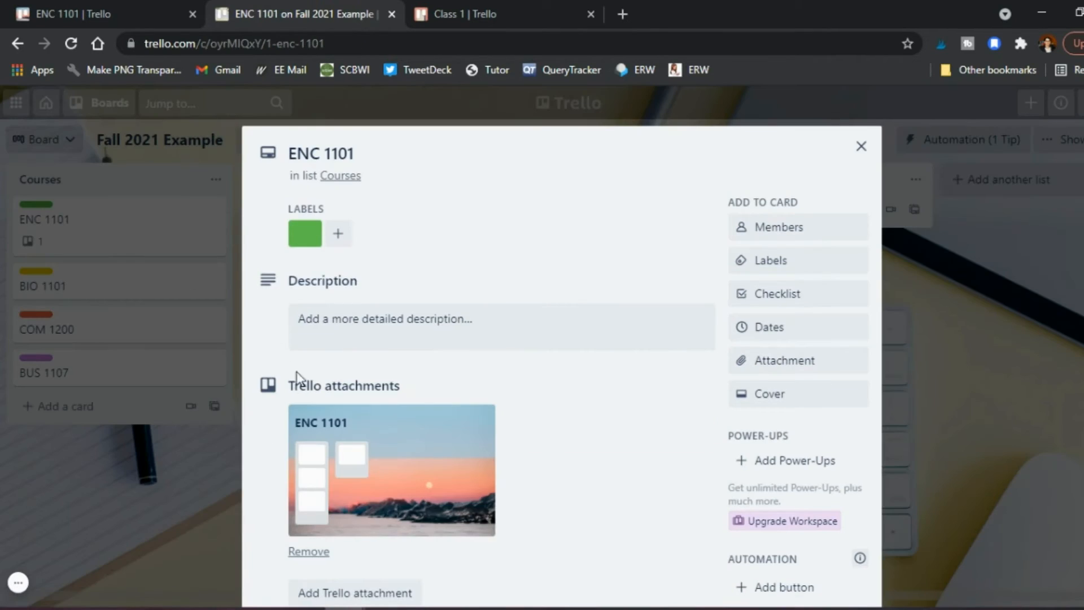
click(370, 473)
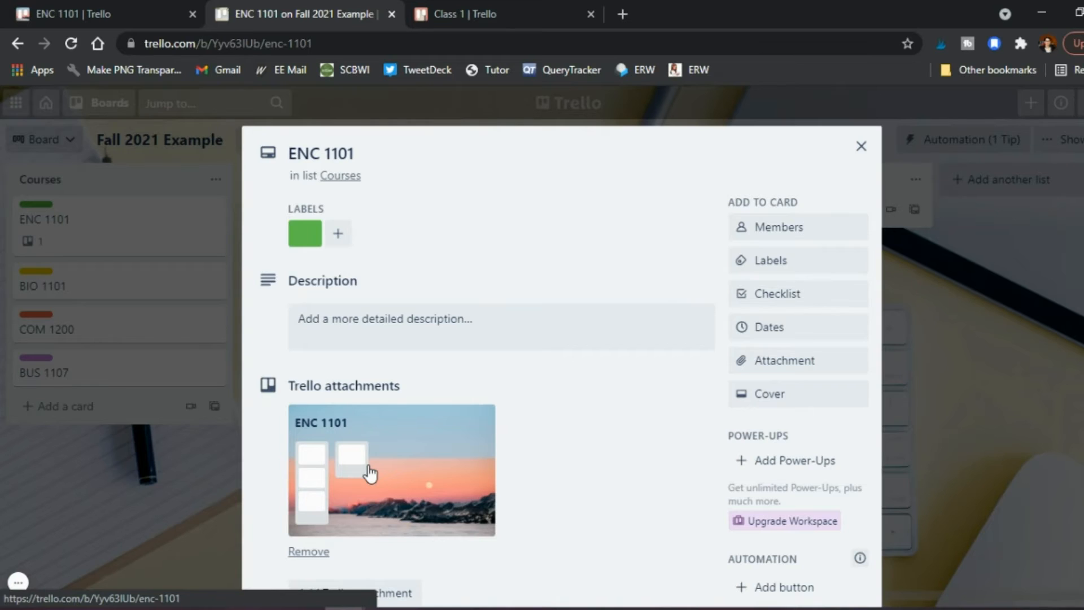
click(368, 468)
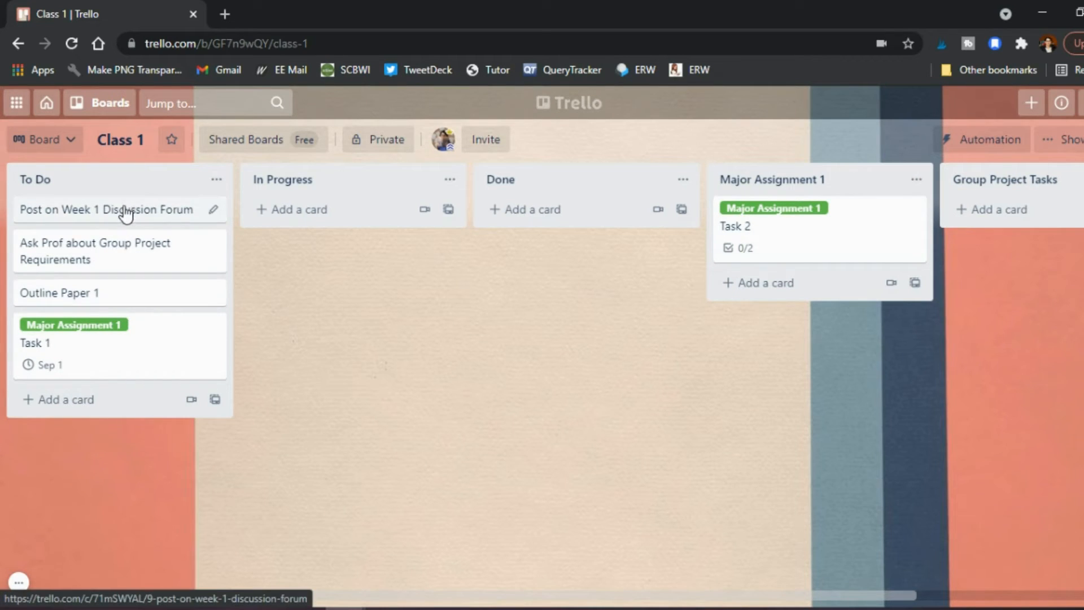
- On the Class 1 board, move the Post on Week 1 Discussion Forum card to In Progress, to Done, and back to In Progress
drag(124, 213, 358, 229)
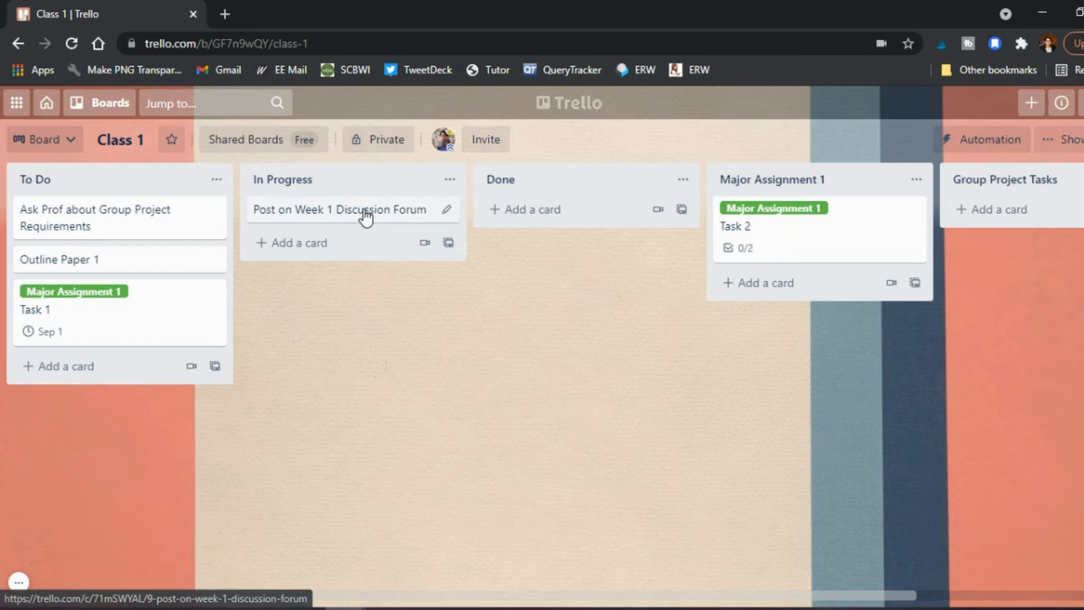
drag(395, 213, 600, 222)
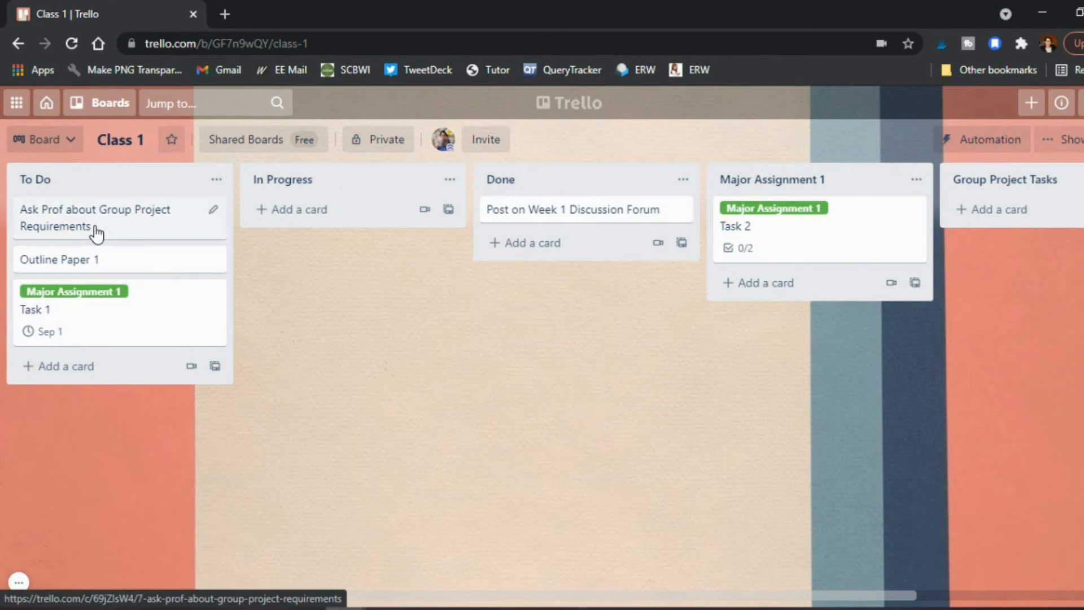
drag(610, 213, 345, 224)
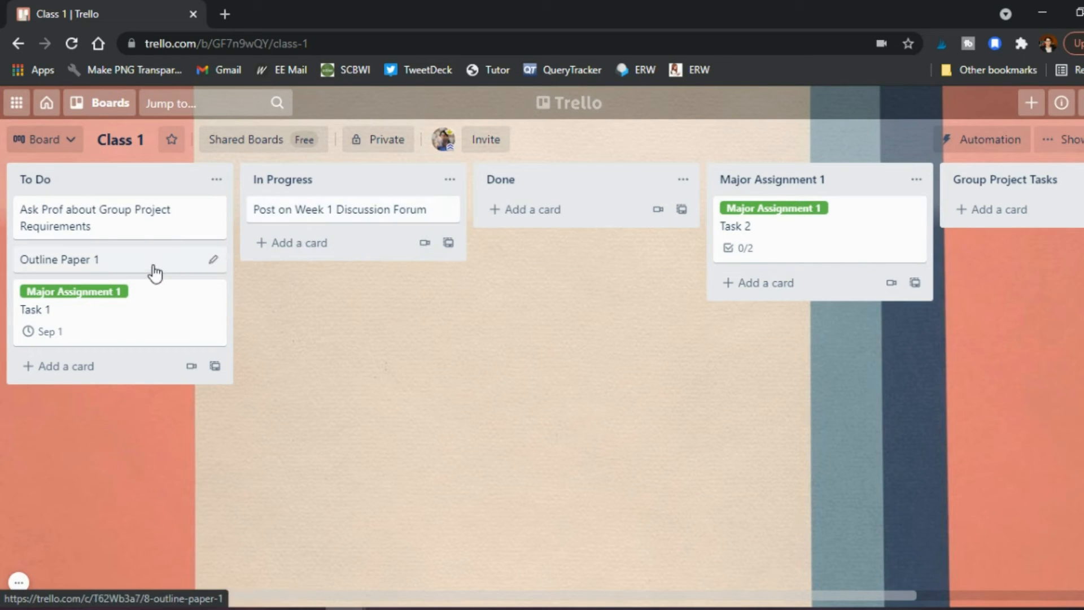
- Move the Ask Prof about Group Project Requirements card through In Progress to Done, followed by the Post on Week 1 Discussion Forum card
drag(142, 228, 380, 252)
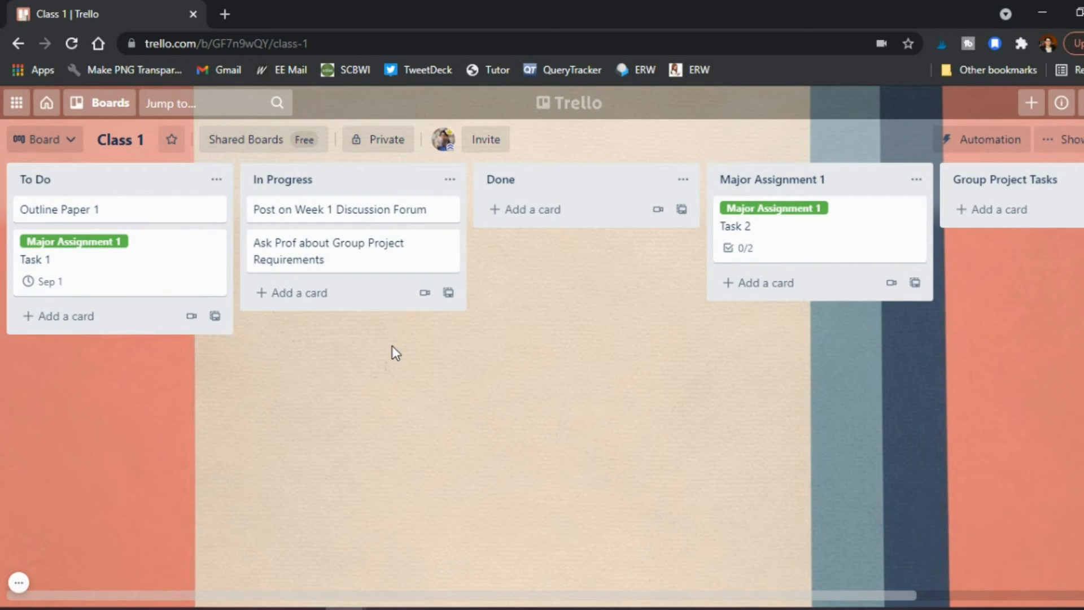
drag(358, 259, 525, 222)
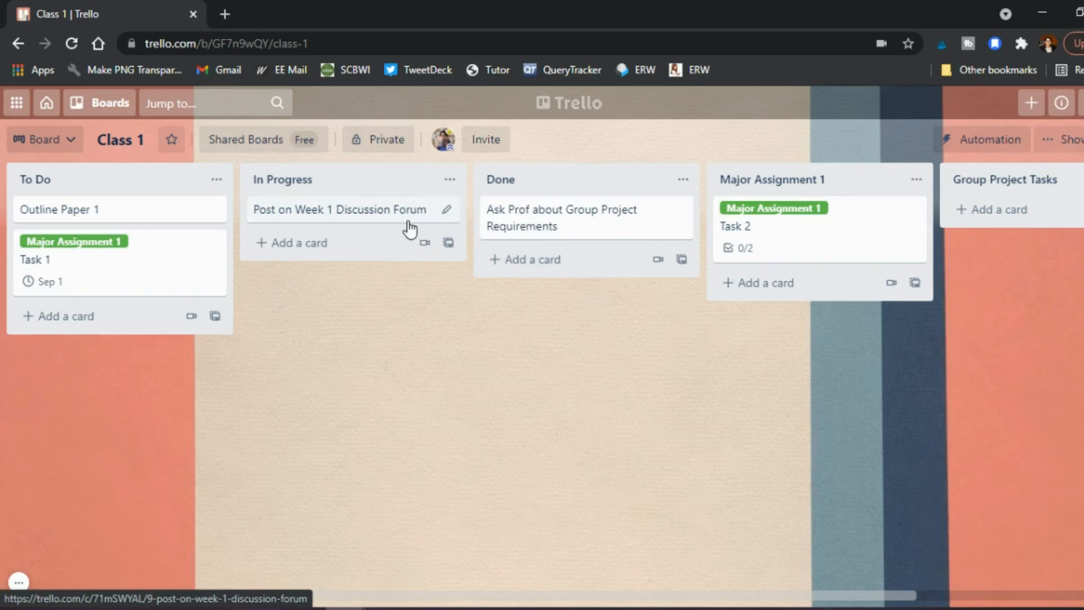
drag(382, 218, 609, 268)
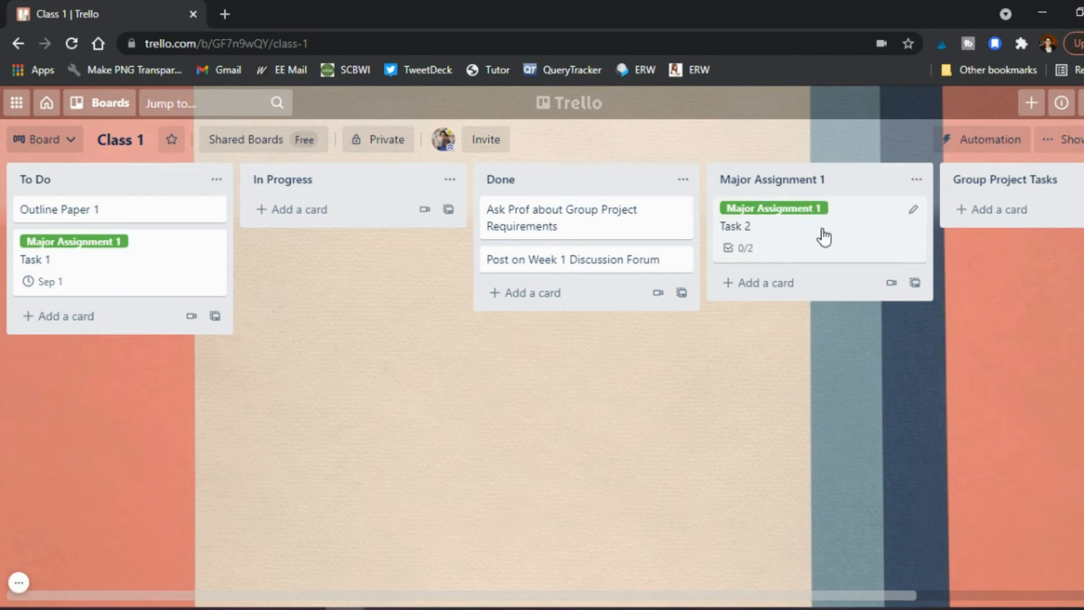
- Reorder the lists so Group Project Tasks comes directly before Major Assignment 1
mouse_move(791, 223)
mouse_down()
mouse_move(363, 322)
mouse_move(68, 313)
mouse_move(574, 245)
mouse_move(822, 189)
mouse_move(801, 215)
mouse_up()
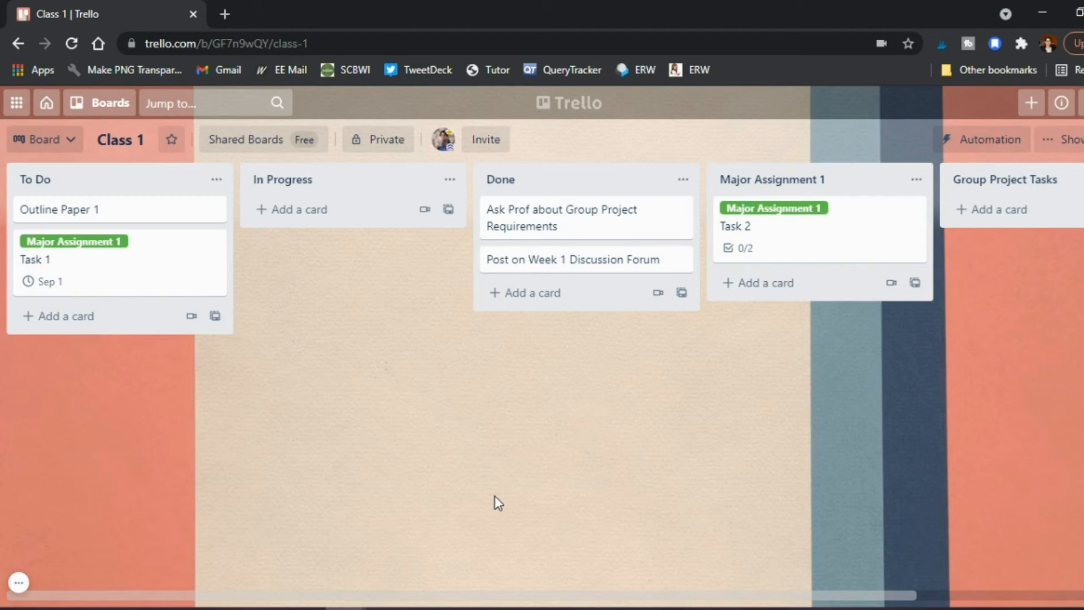
mouse_move(573, 225)
mouse_down()
mouse_move(395, 232)
mouse_move(545, 219)
mouse_move(314, 213)
mouse_move(600, 203)
mouse_move(573, 230)
mouse_up()
drag(1004, 179, 760, 195)
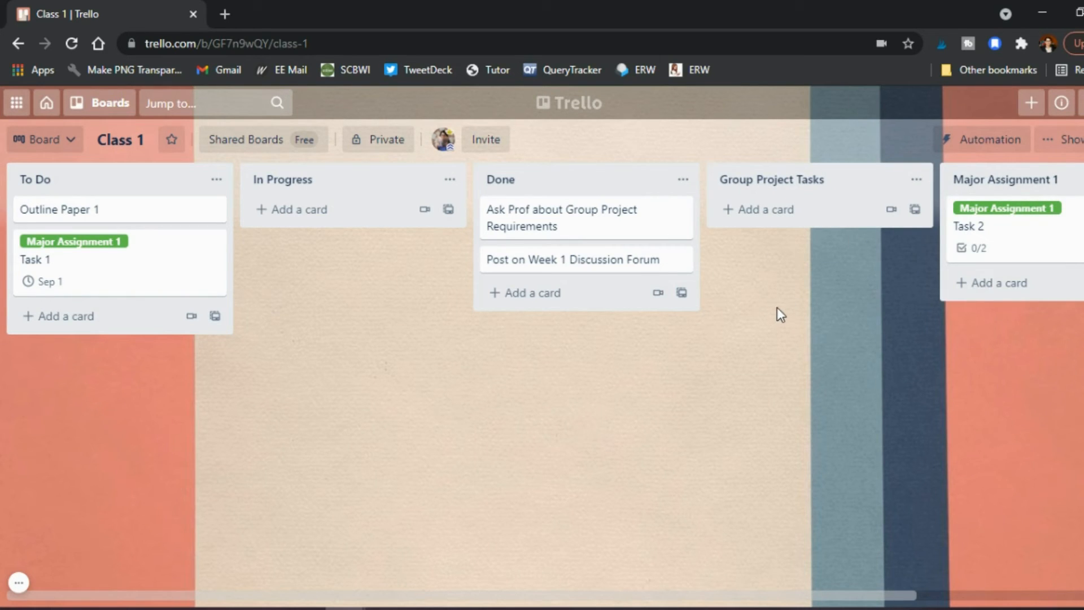
- Examine the visibility options of the Class 1 board and close them without a change
click(376, 147)
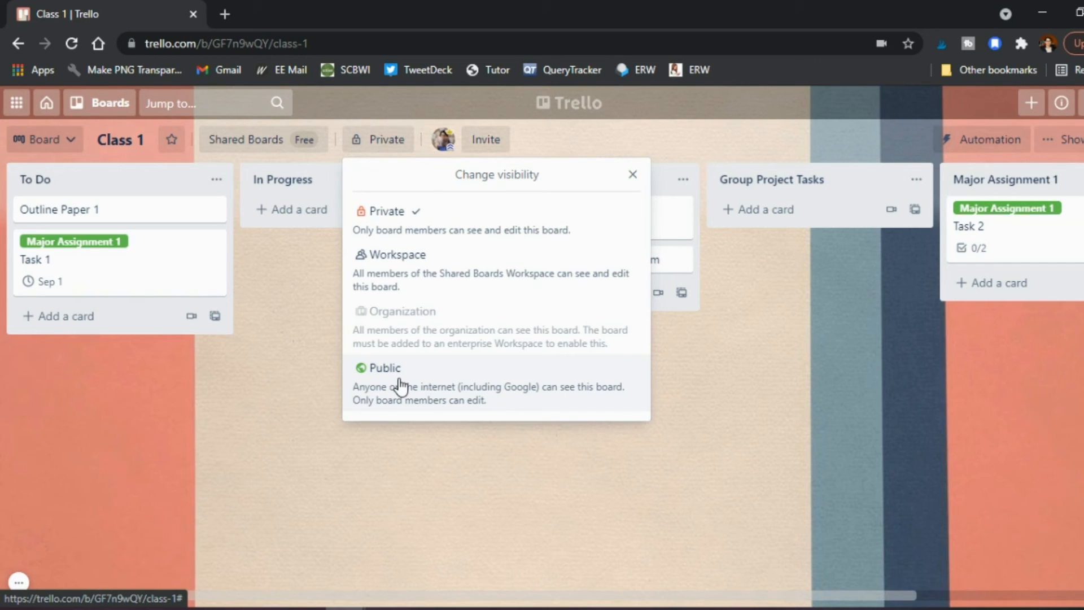
click(303, 449)
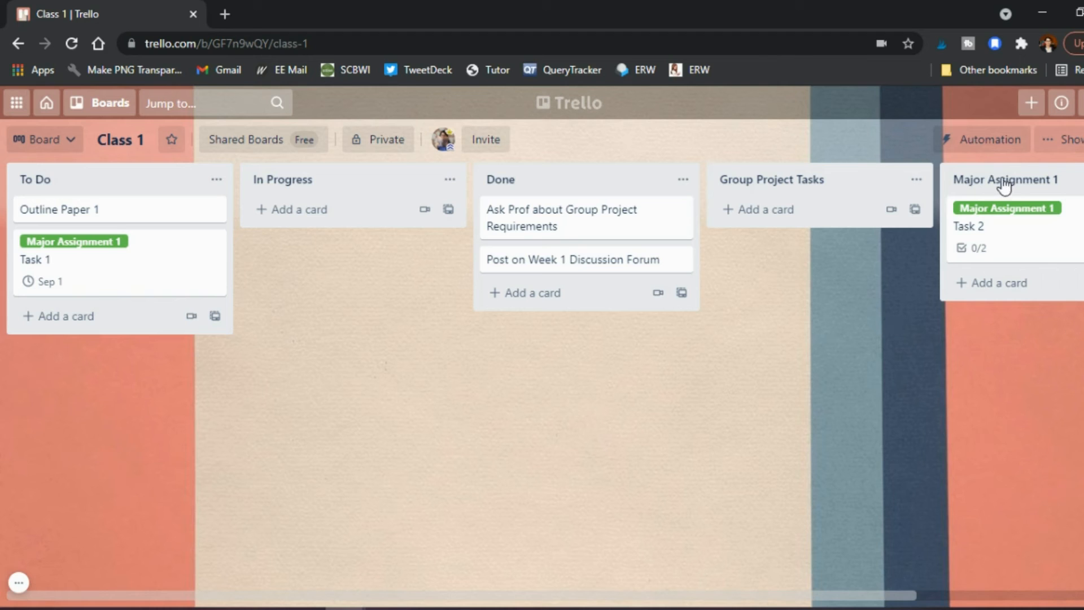
click(1063, 139)
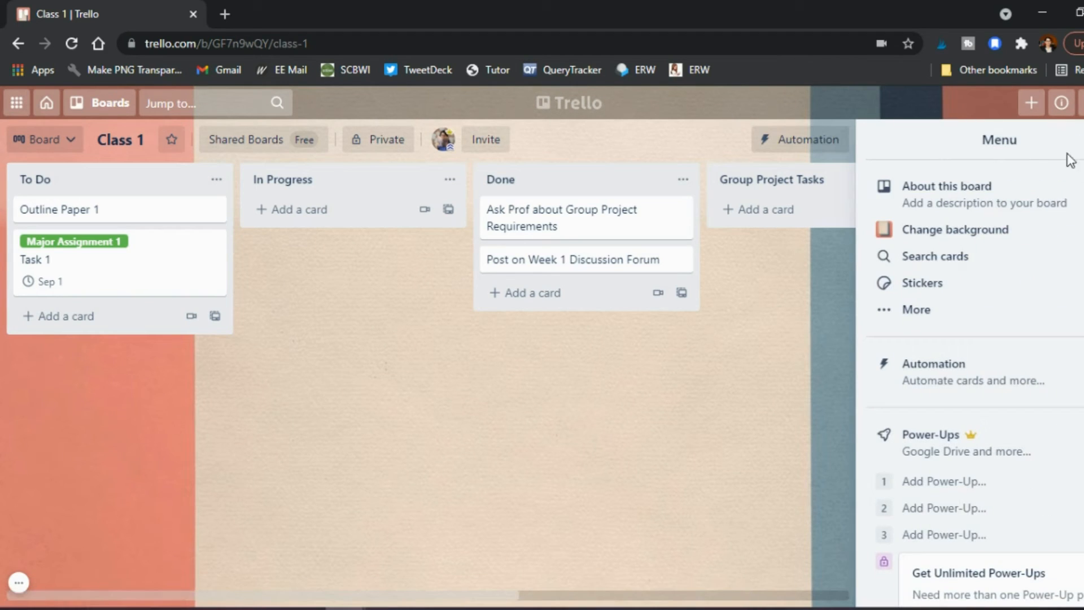
click(907, 314)
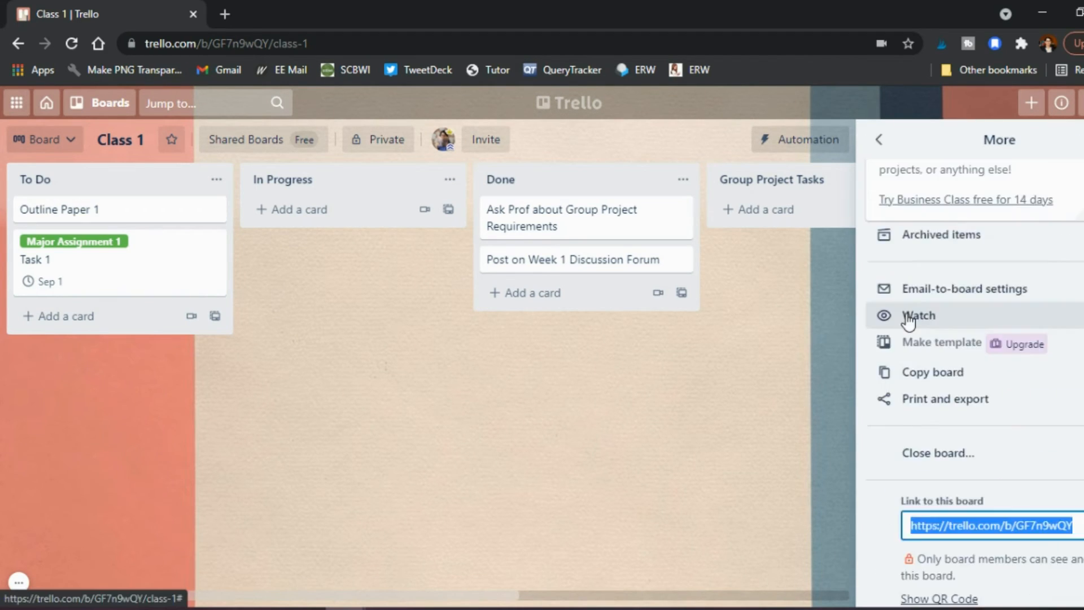
click(929, 381)
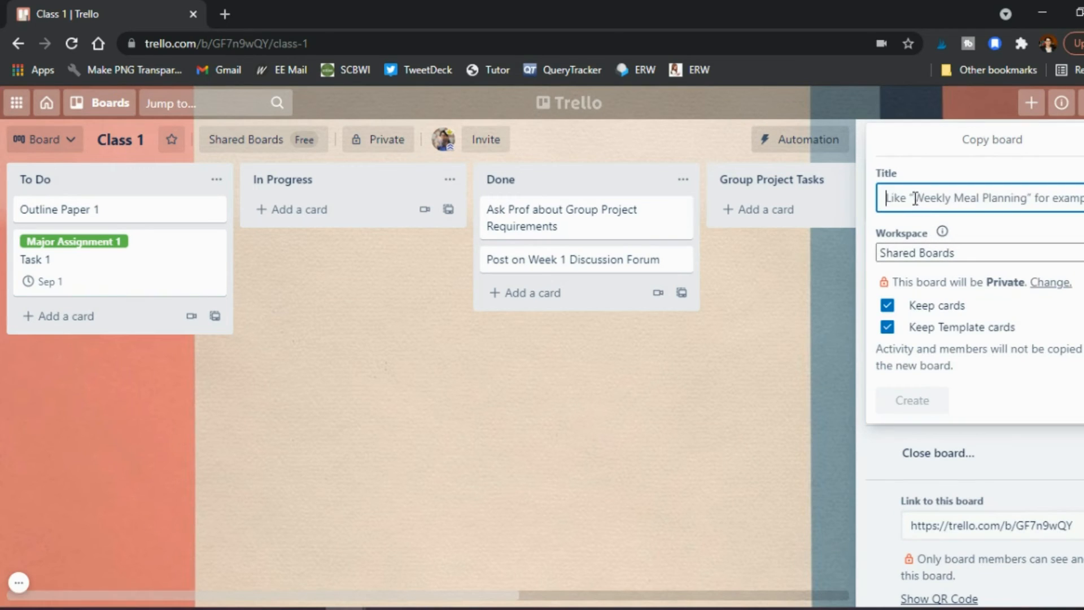
text(T)
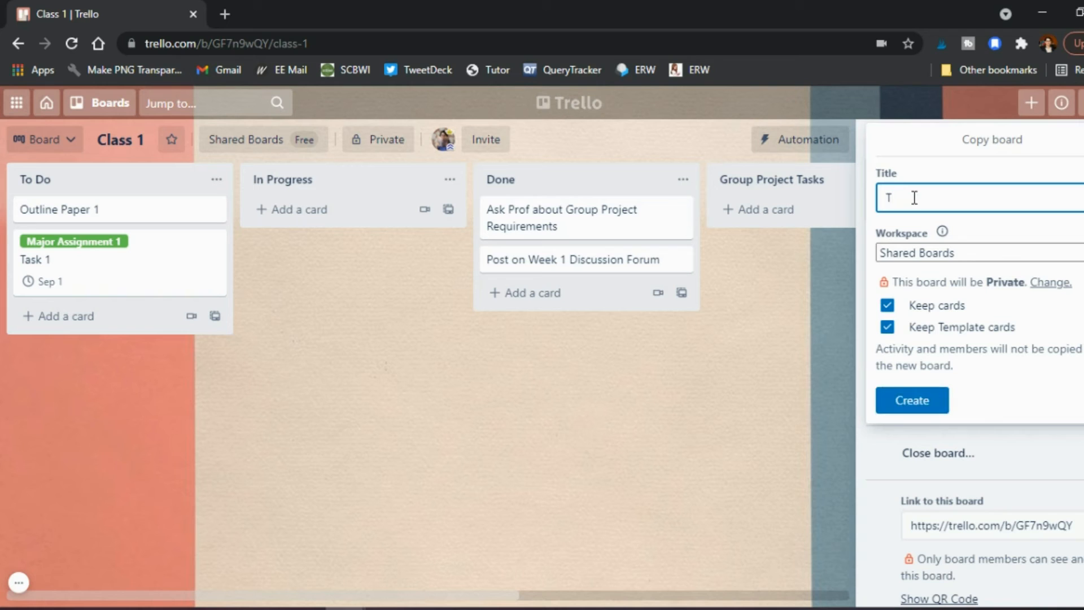
click(894, 252)
click(904, 271)
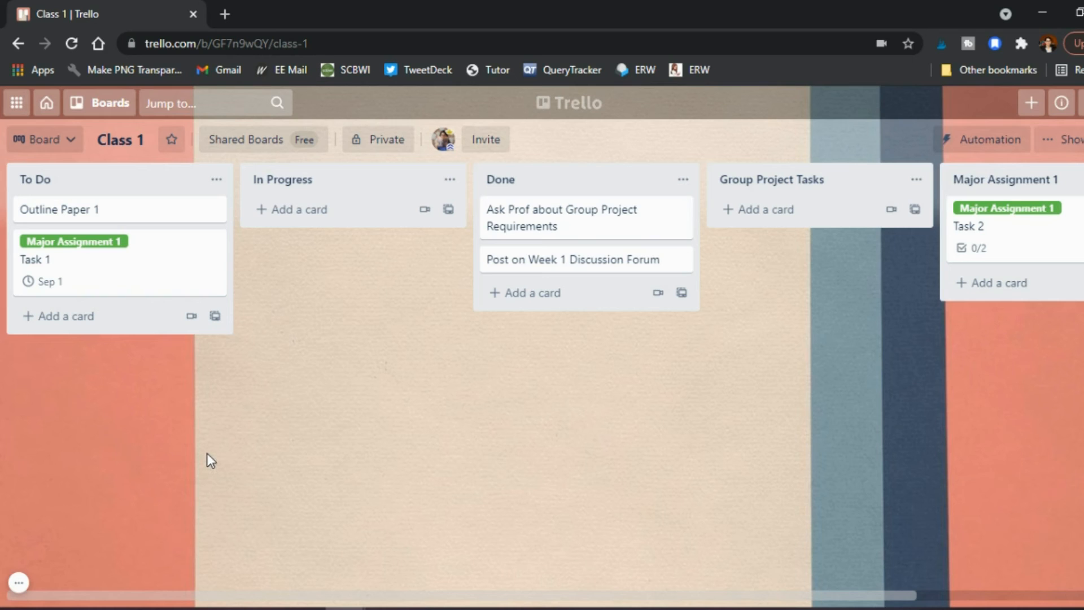
- Star the Class 1 board and remove the star again
click(171, 142)
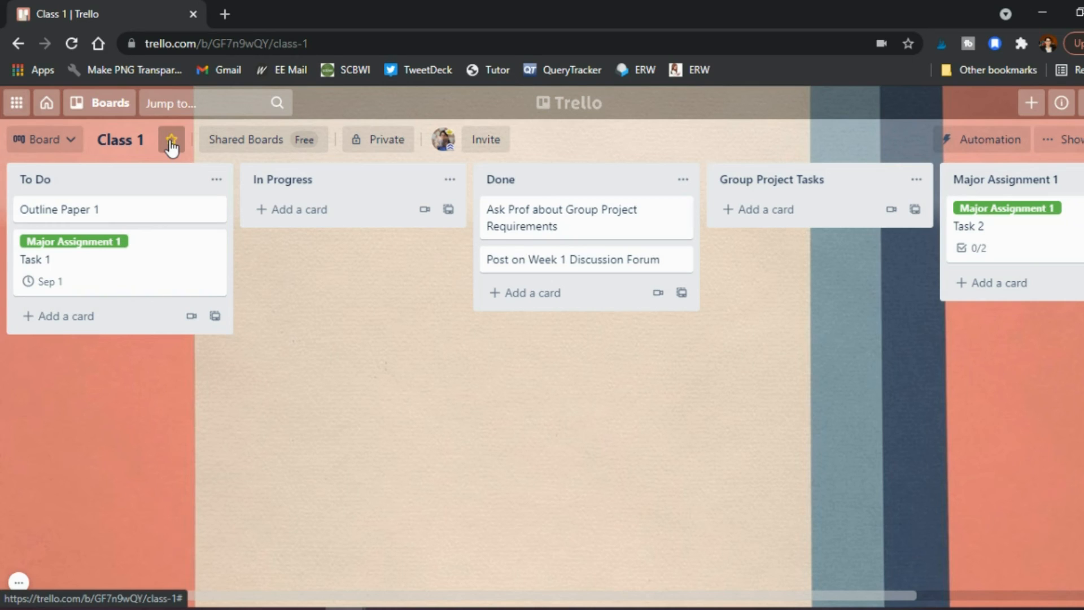
click(171, 142)
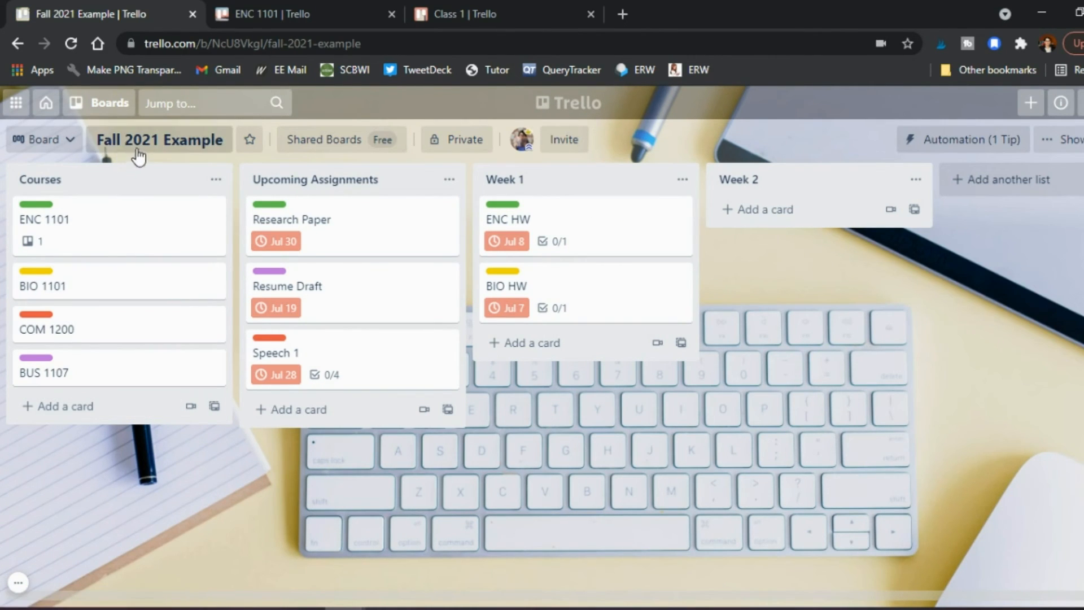
- Create a board named Home Life in the Personal workspace with the yellow flower background
click(269, 17)
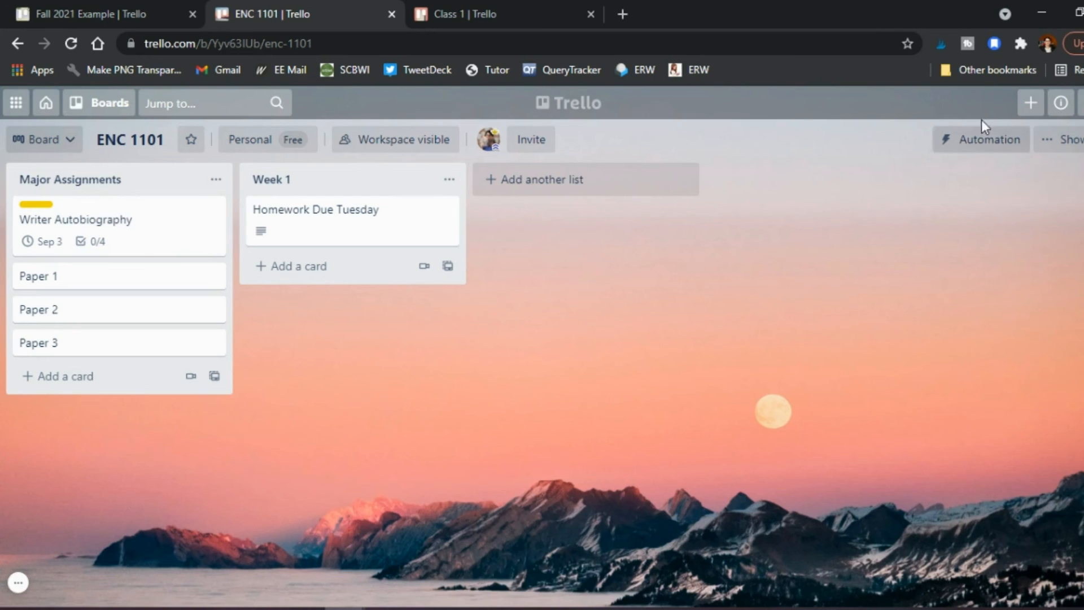
click(1034, 106)
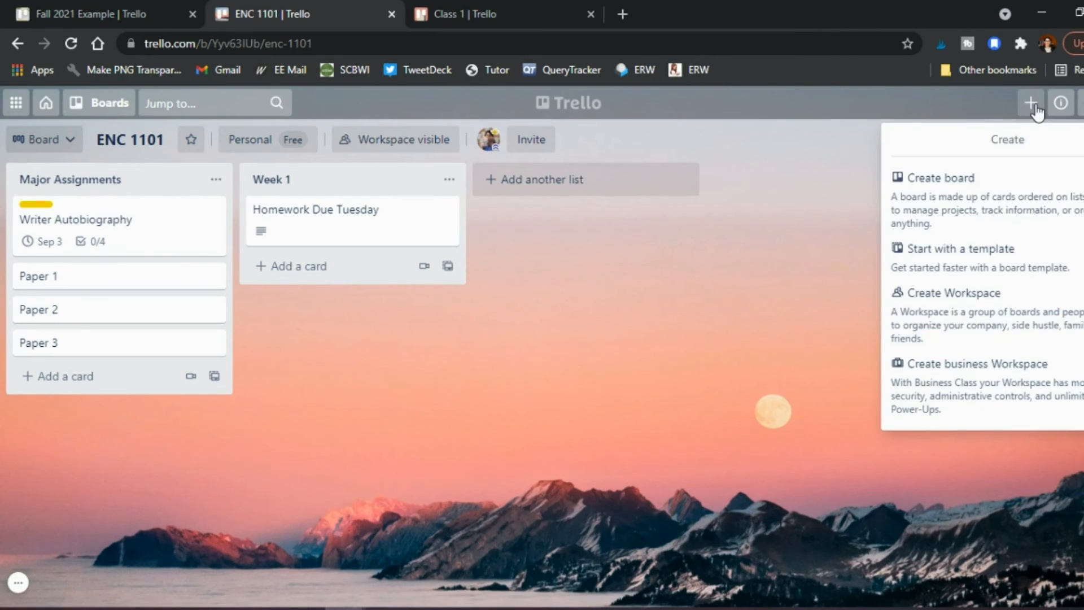
click(968, 197)
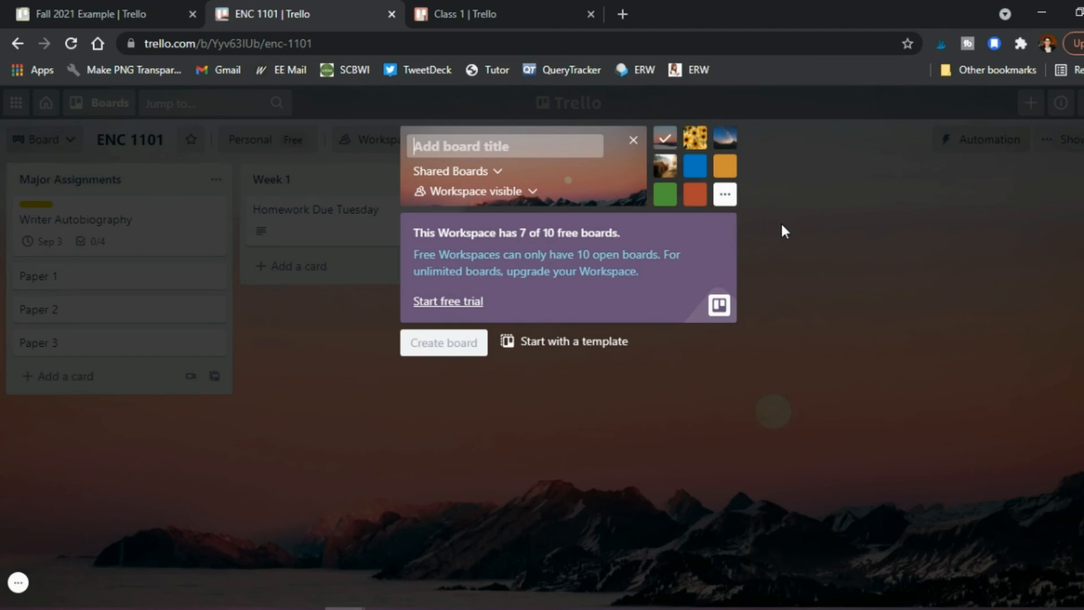
text(Home Life)
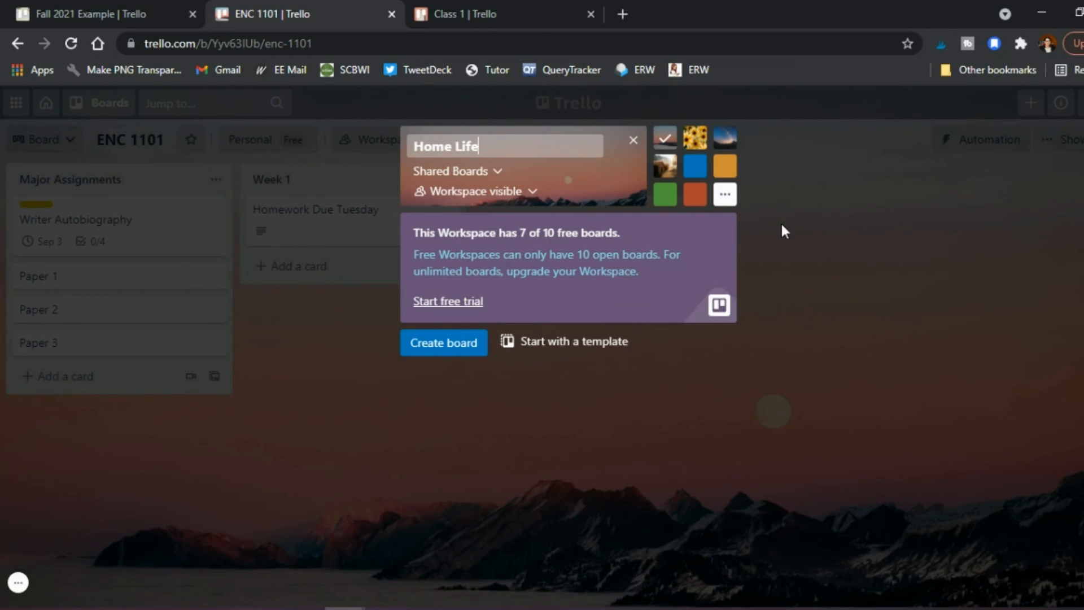
click(695, 138)
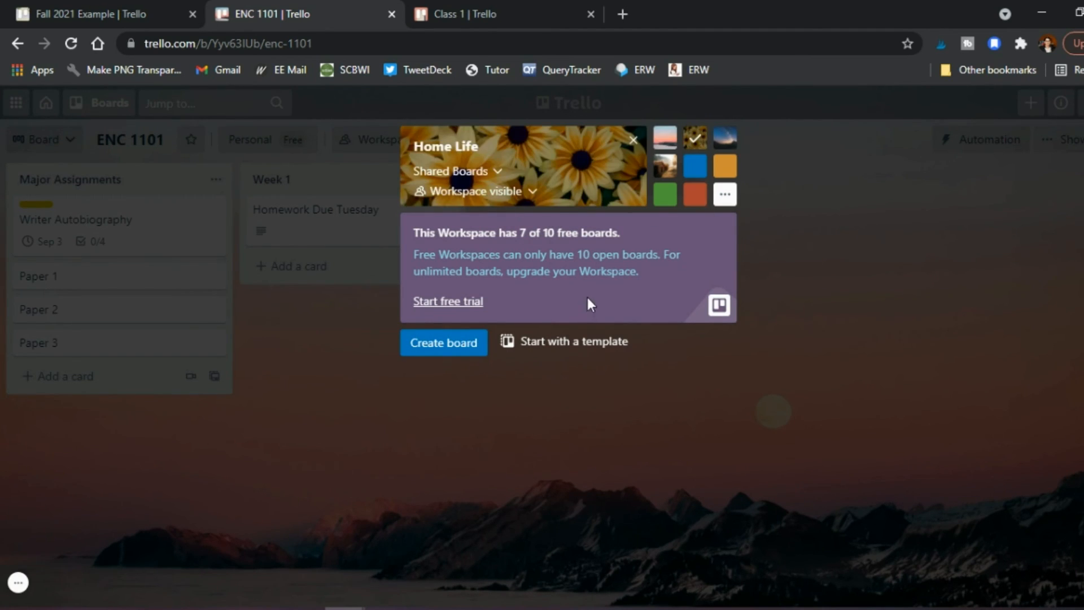
click(457, 171)
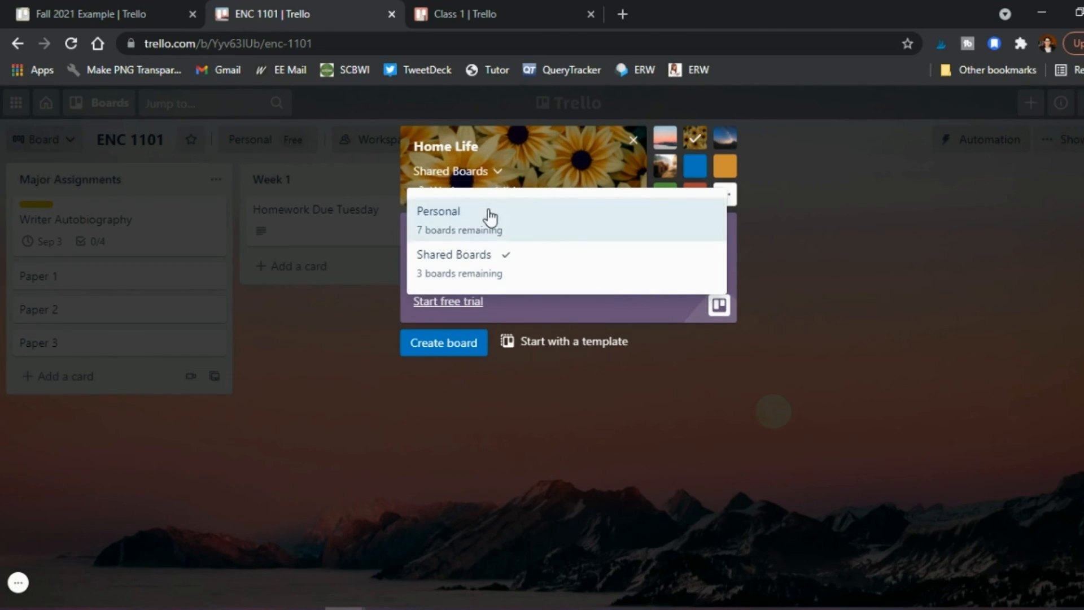
click(490, 216)
click(446, 344)
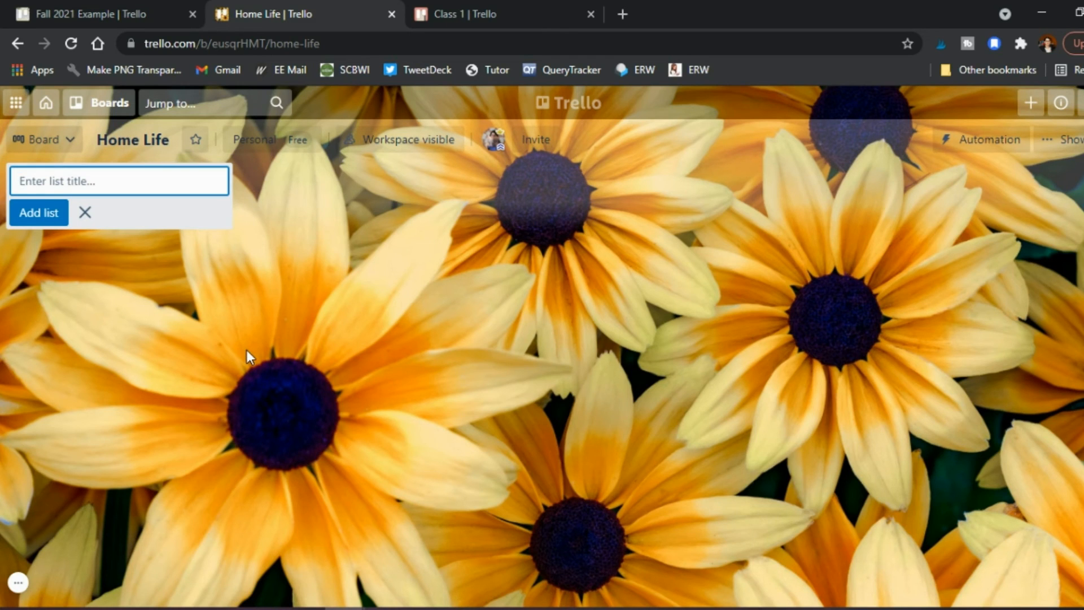
- Add the lists Personal Tasks and Home Improvement to the Home Life board
text(Personal Tasks)
key(Return)
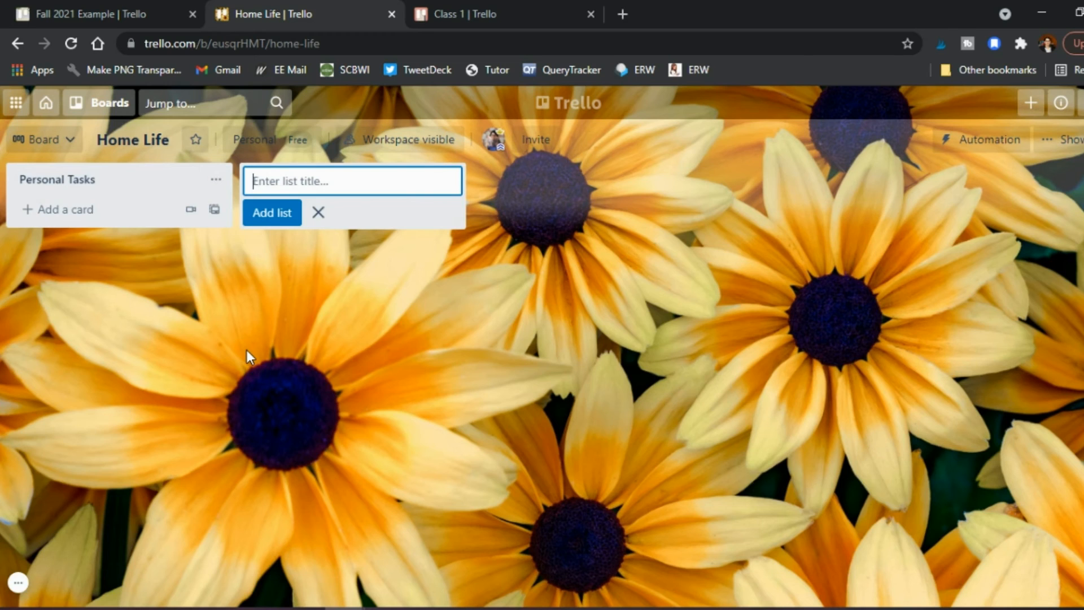
text(Home m)
key(BackSpace)
key(BackSpace)
key(BackSpace)
key(BackSpace)
key(BackSpace)
key(BackSpace)
text(Home Improvement)
key(Return)
- Add a third list named Meal Prep Ideas to the Home Life board
text(Meal Pers)
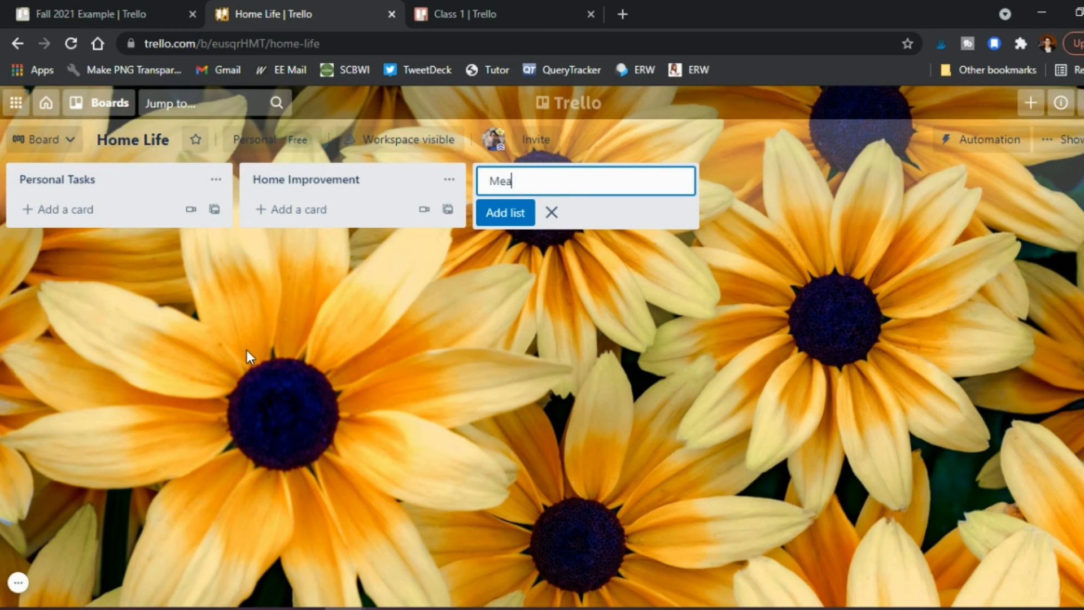
key(BackSpace)
key(BackSpace)
key(BackSpace)
text(rep Ideas)
key(Return)
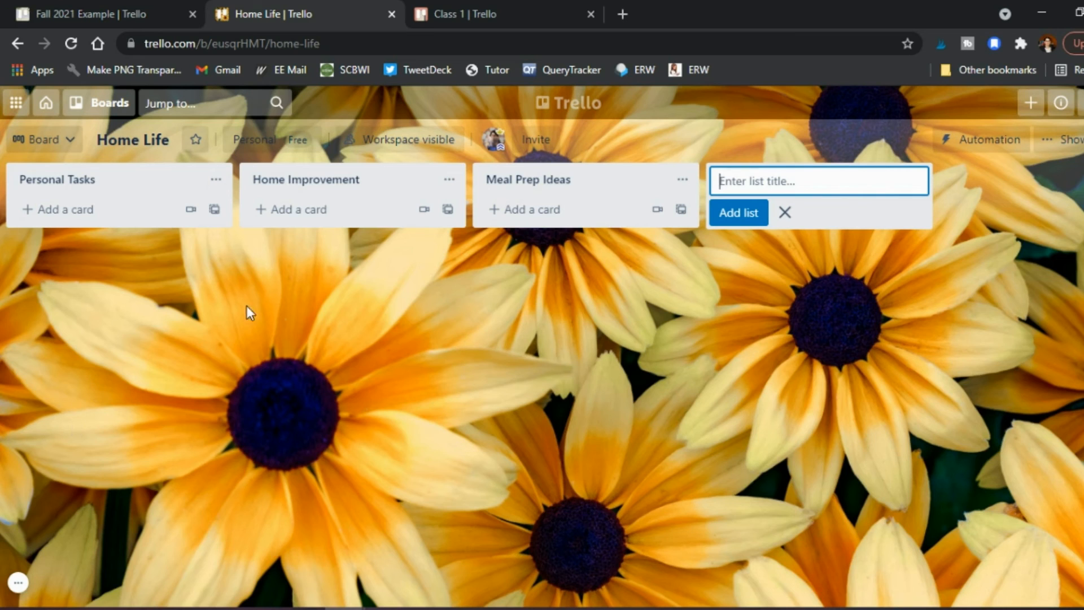
- Add a Declutter kitchen cabinets card to the Home Improvement list
click(300, 210)
text(D)
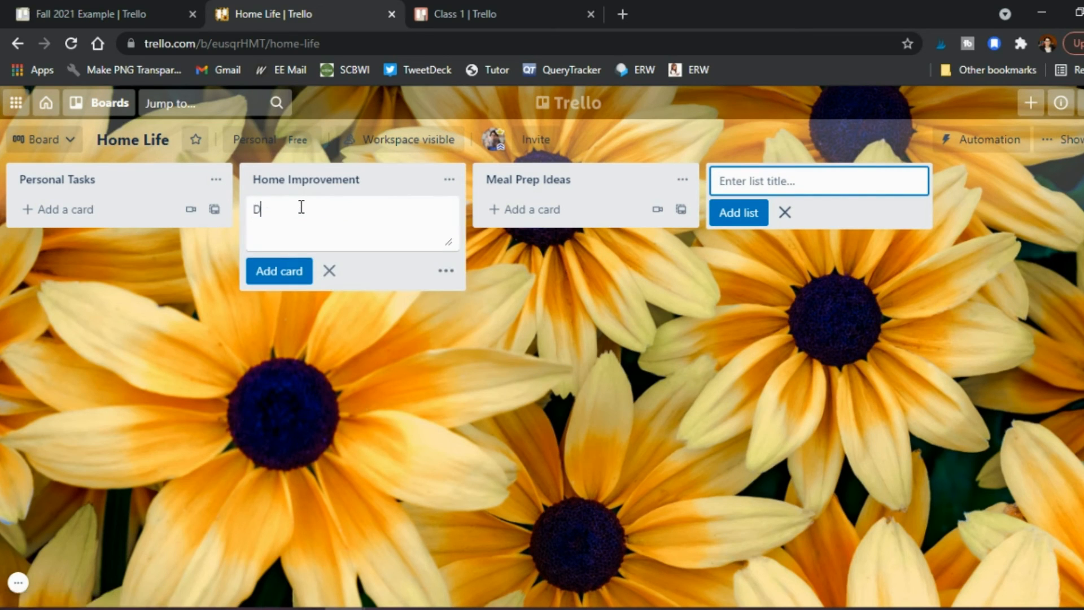
text(eclutter kitchen cabinets)
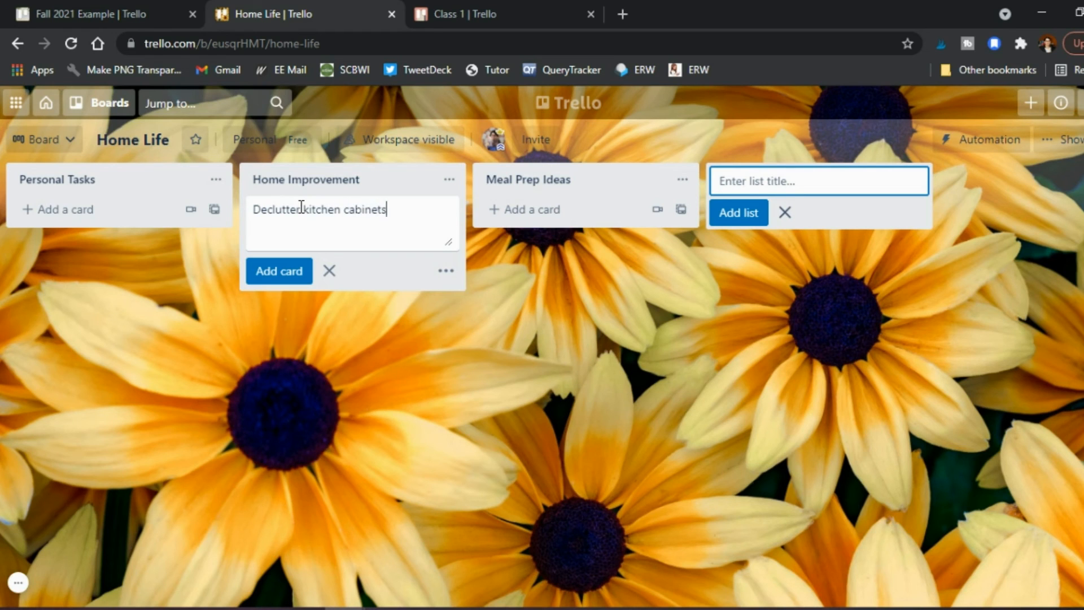
key(Return)
- Add a Dentist card to the Personal Tasks list and leave card entry without adding one to Meal Prep Ideas
click(89, 209)
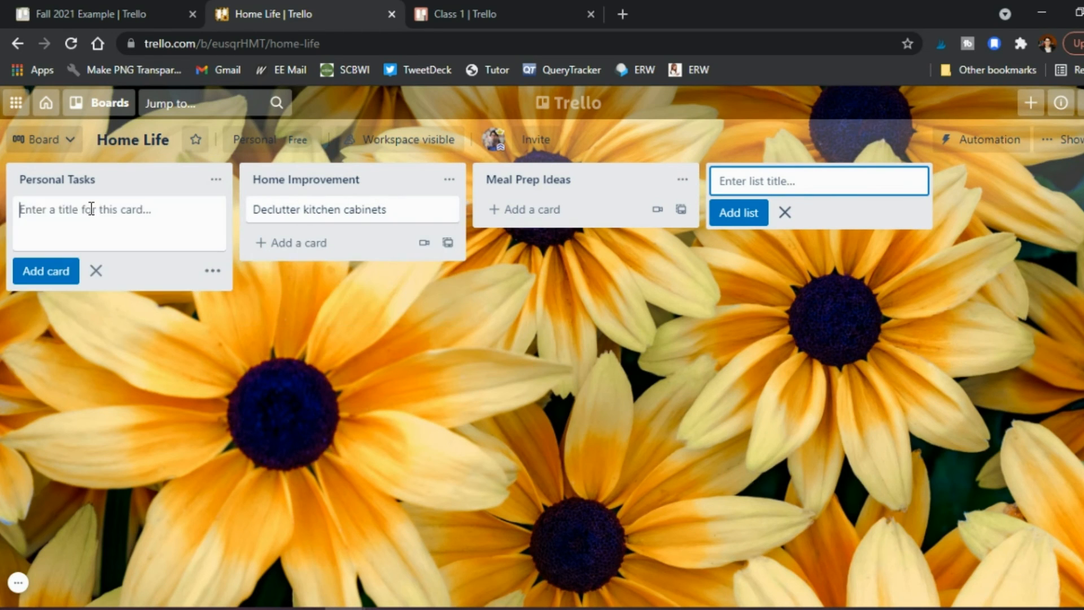
text(Dentist)
key(Return)
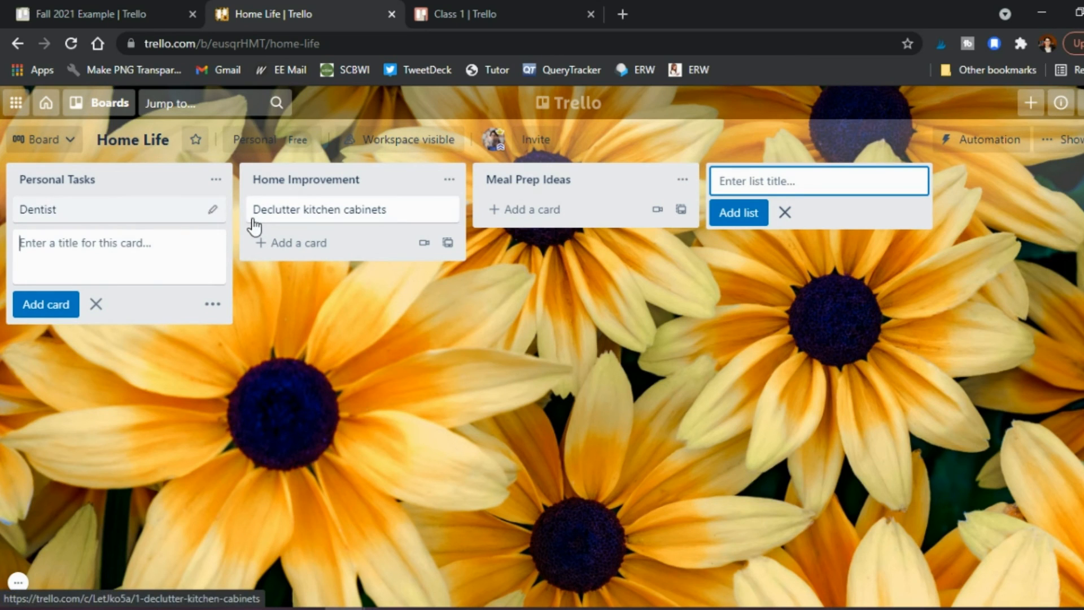
click(546, 213)
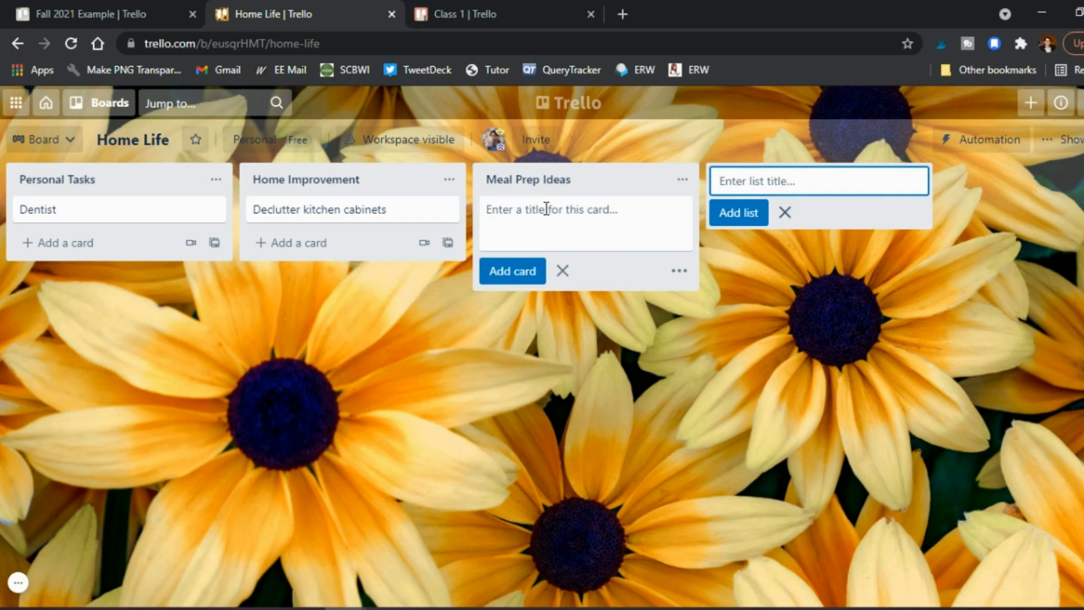
click(303, 297)
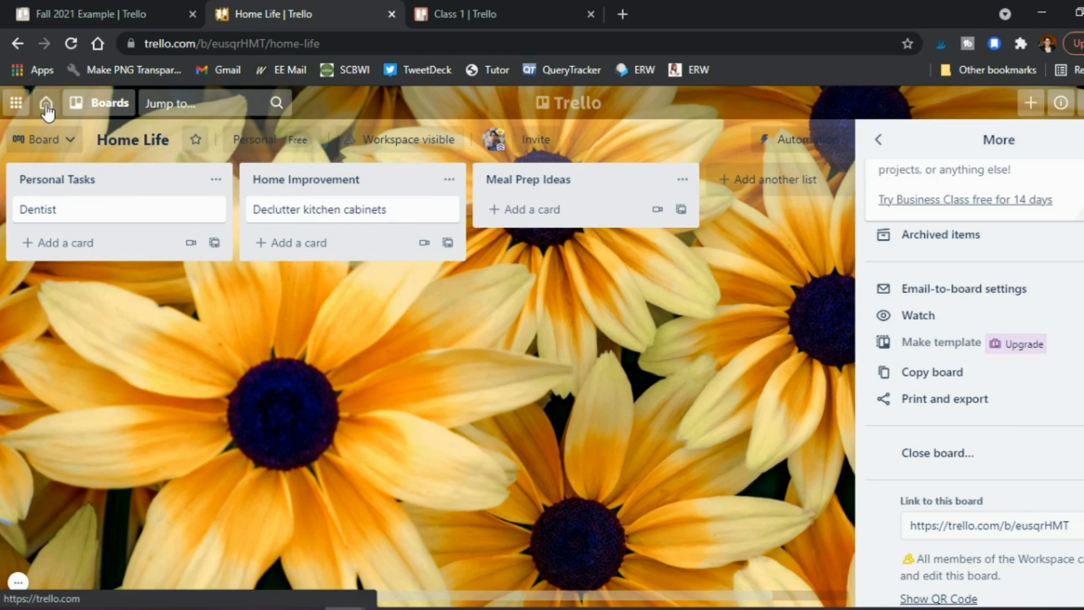
- Browse the Productivity category of the Trello template gallery for daily planning templates
click(45, 103)
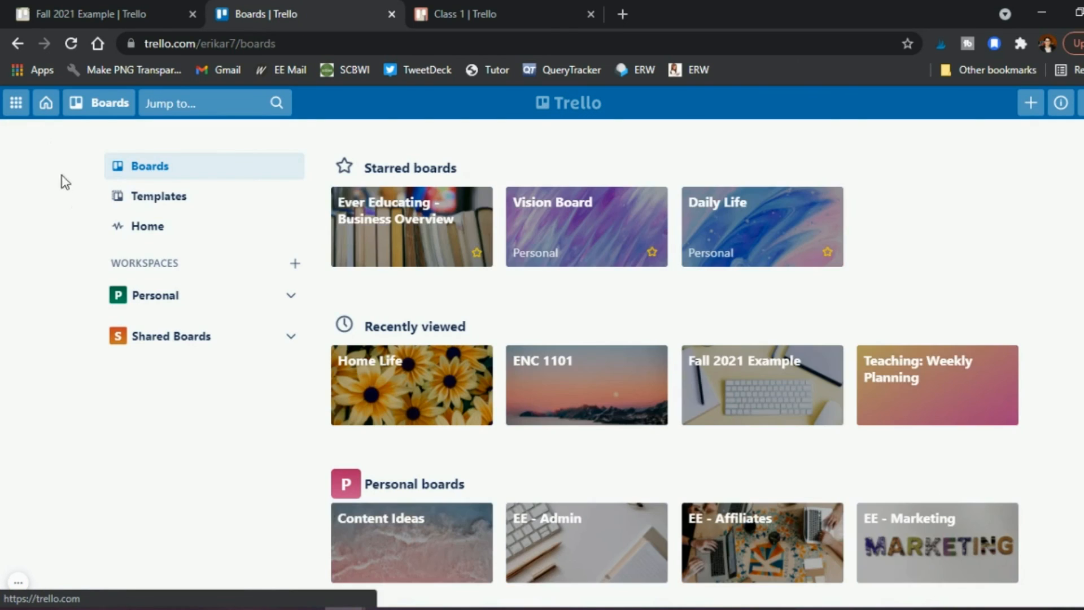
click(144, 206)
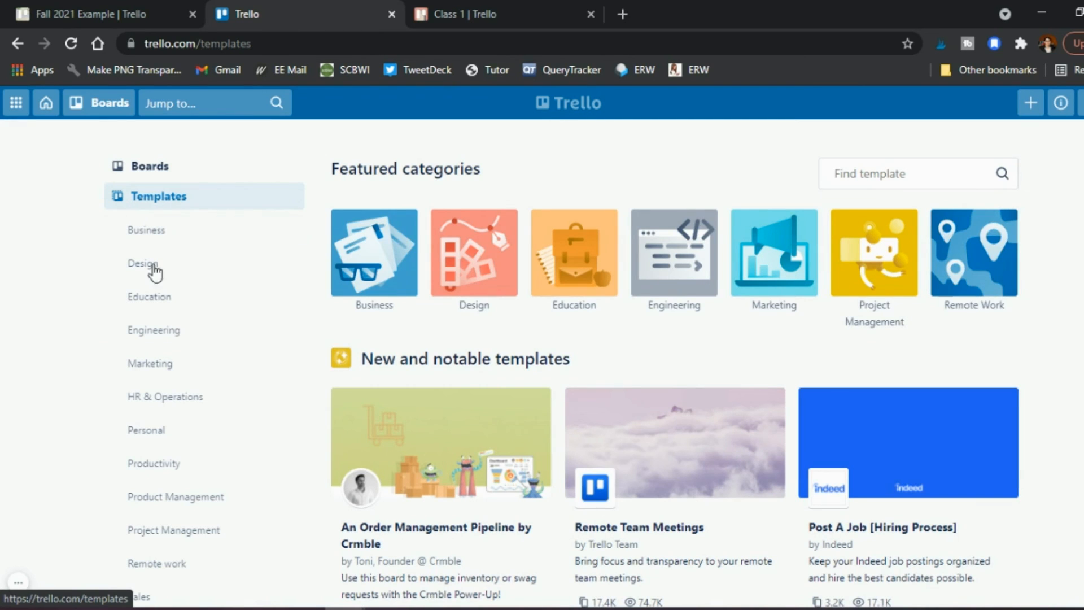
click(161, 462)
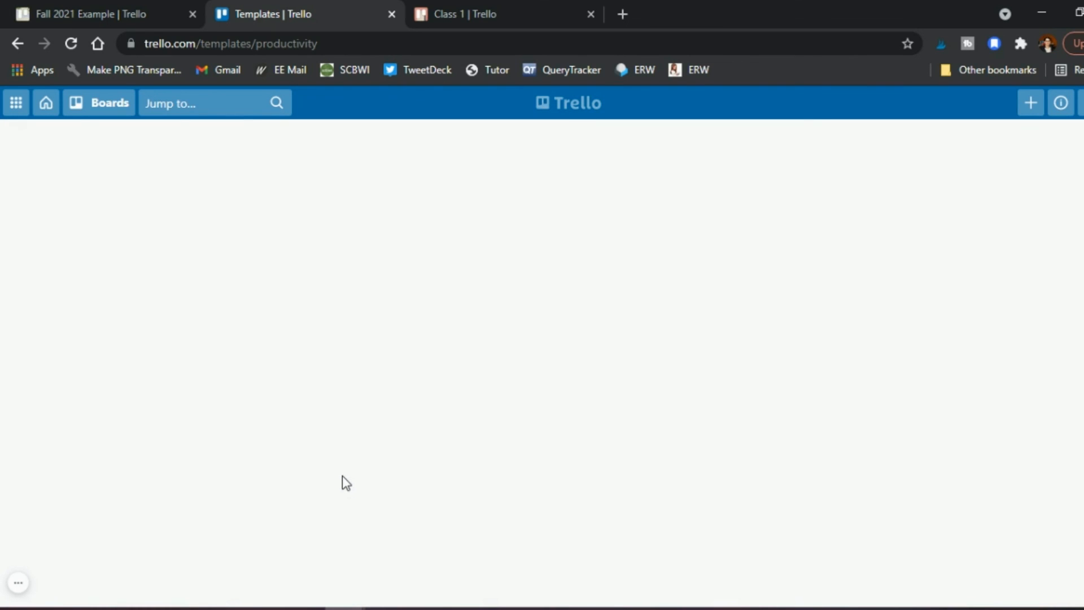
scroll(341, 482, down, 2)
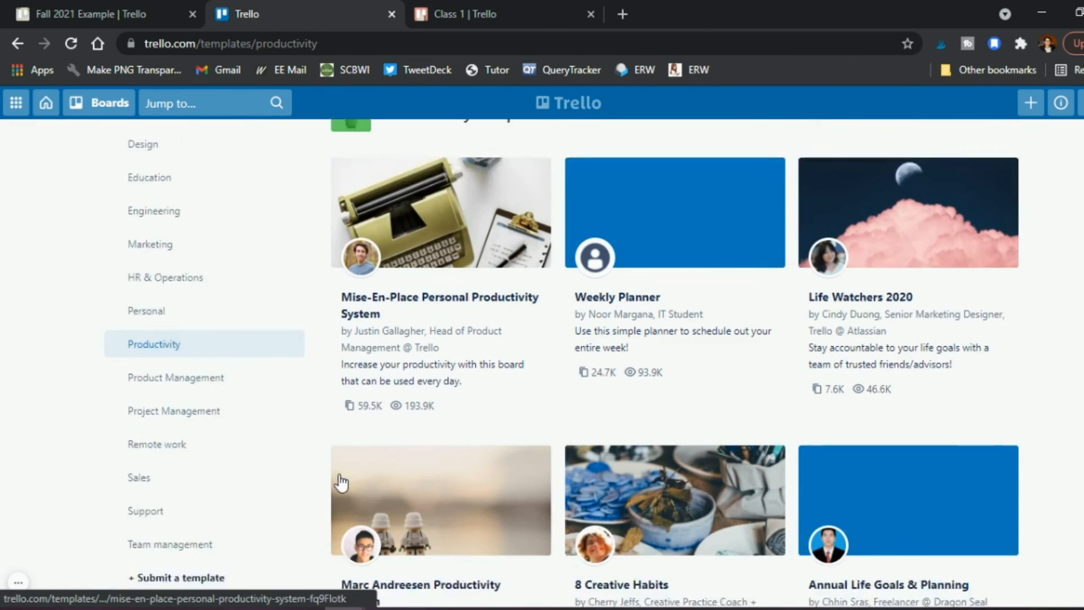
scroll(319, 460, down, 5)
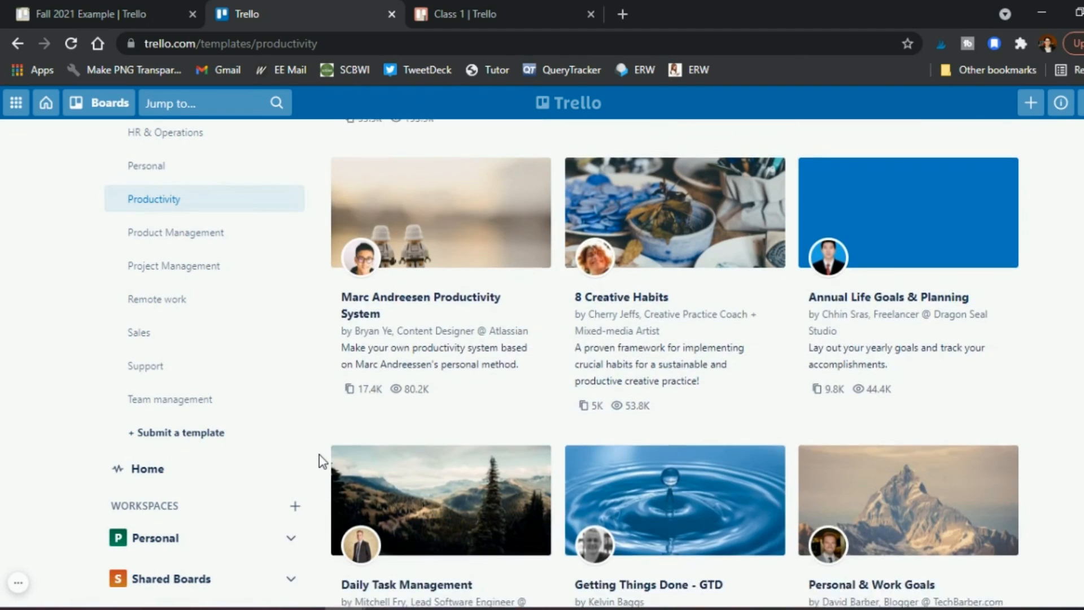
scroll(320, 455, down, 2)
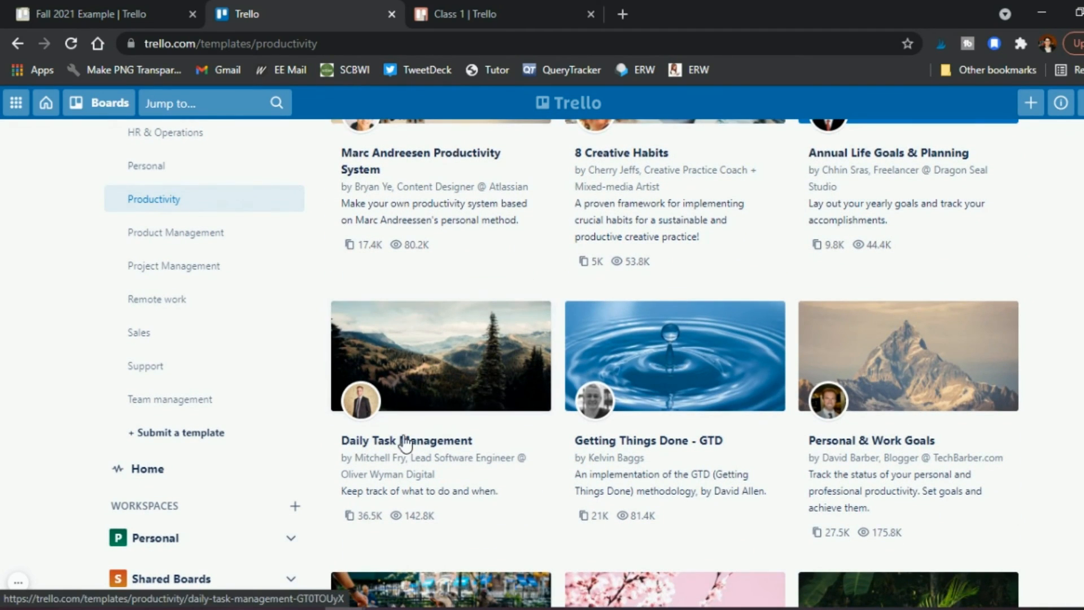
- Open the Daily Task Management template and examine its description and the lists in its board preview
click(414, 348)
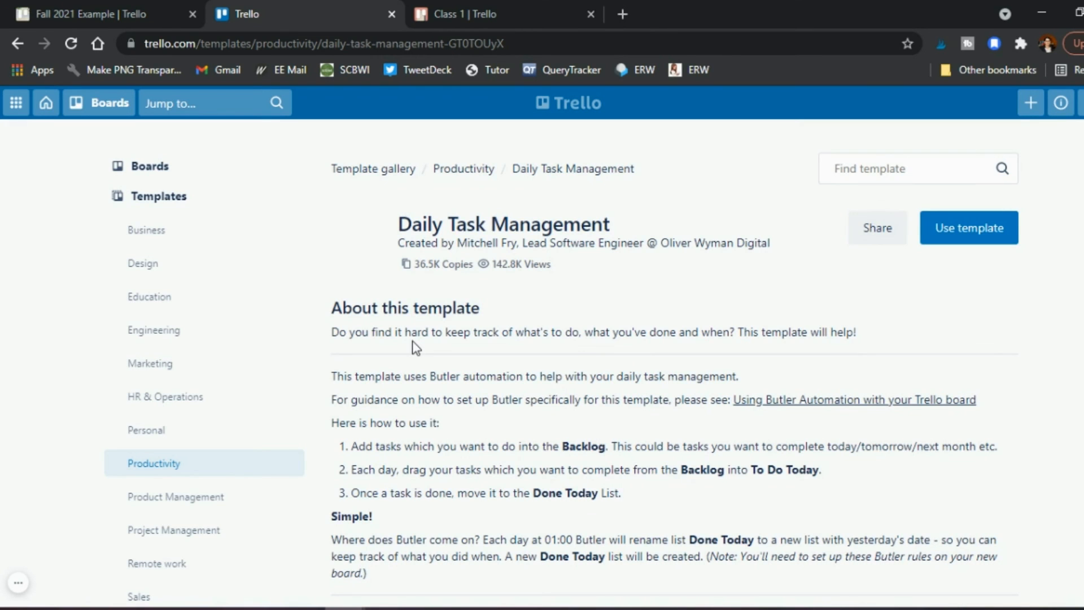
scroll(412, 340, down, 5)
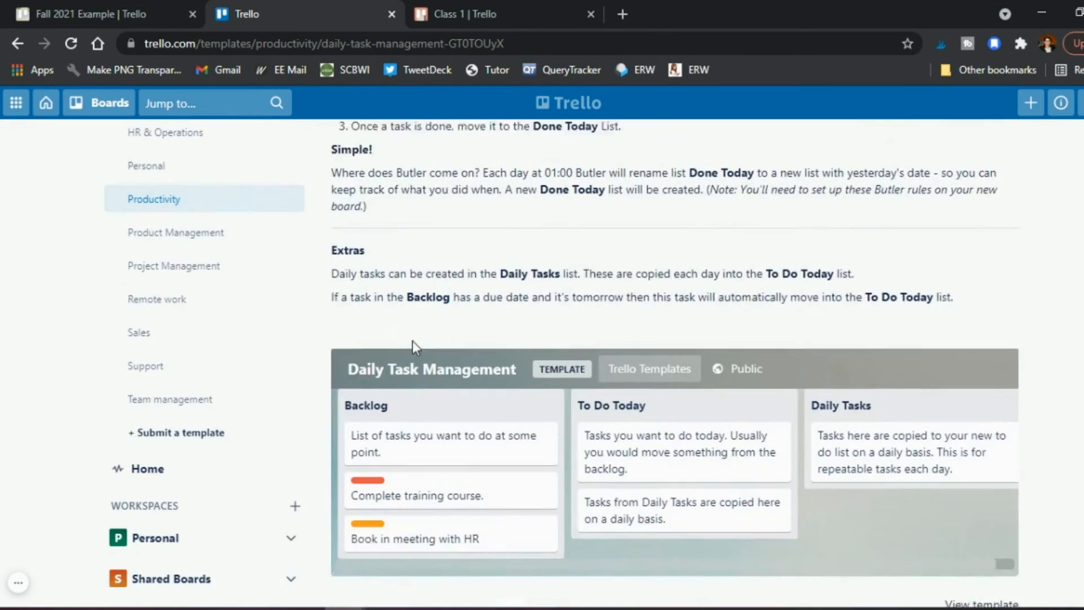
scroll(412, 340, down, 1)
scroll(655, 412, right, 1)
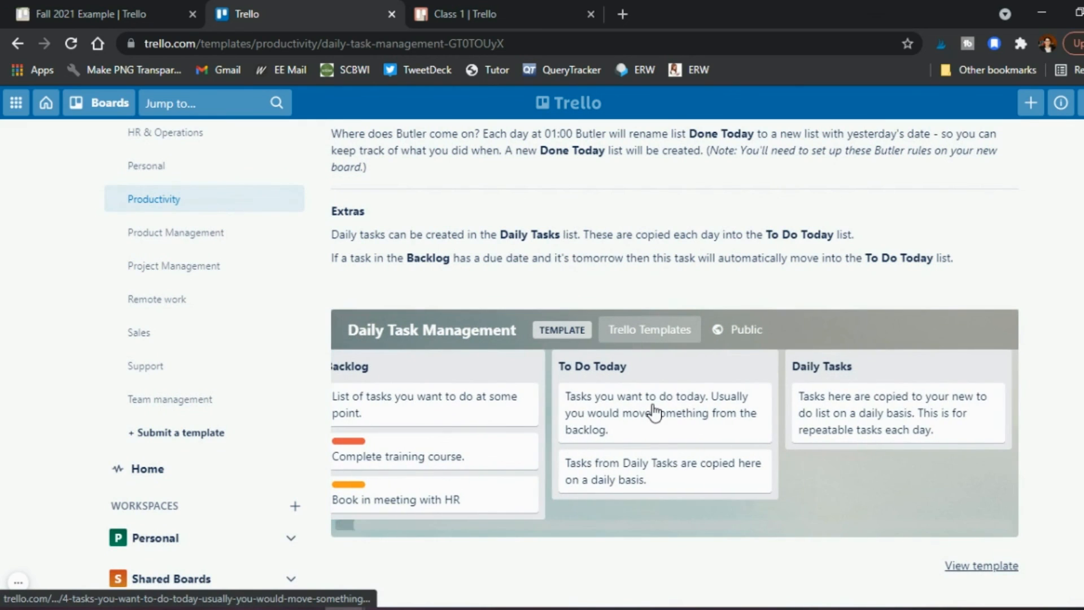
scroll(654, 412, left, 1)
scroll(654, 406, up, 6)
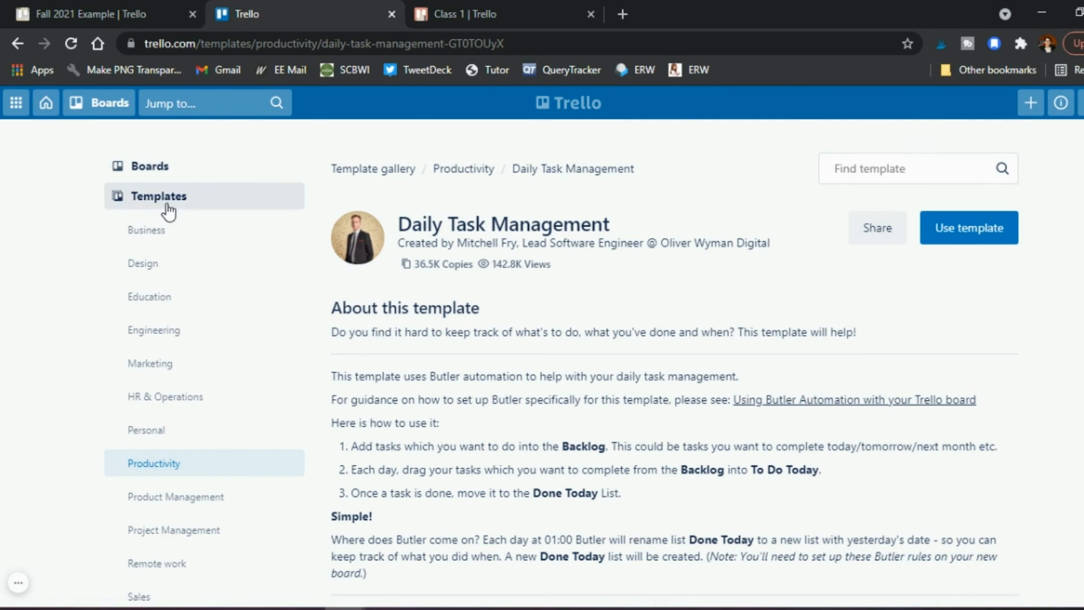
scroll(150, 421, down, 3)
scroll(151, 406, up, 3)
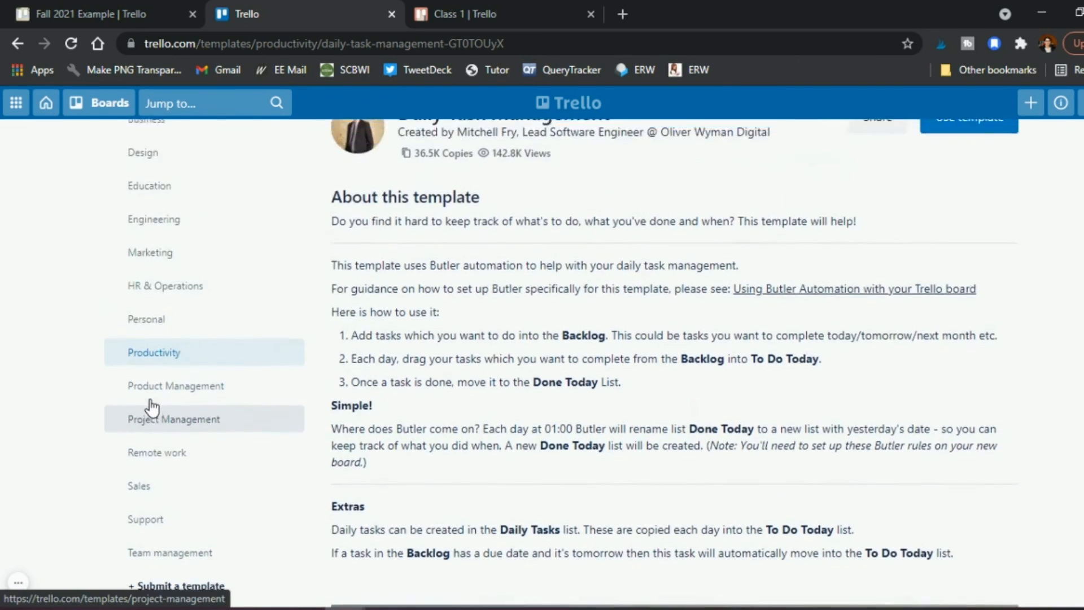